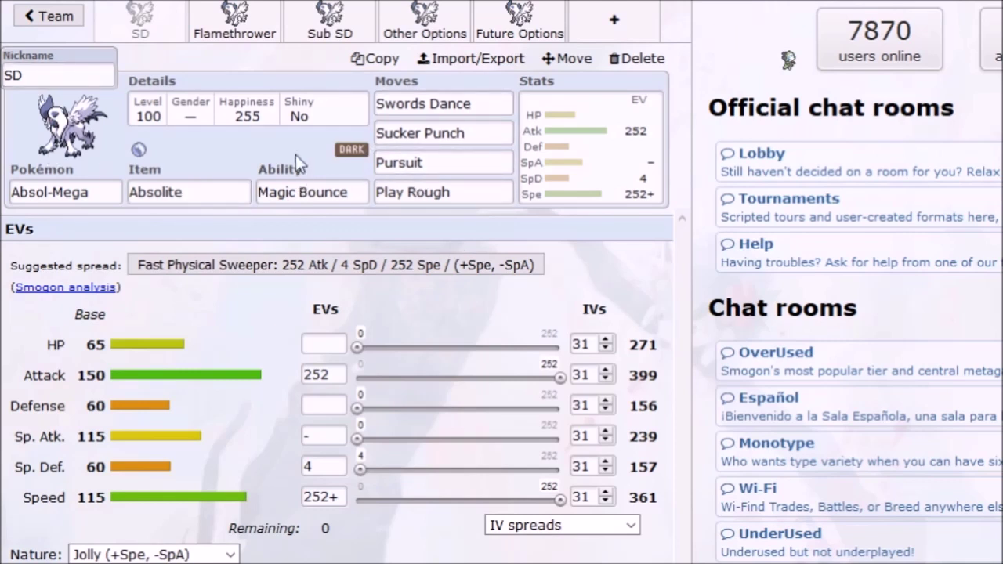
Step: Compare the move details of Sucker Punch and Pursuit in the SD set of Absol-Mega
click(475, 134)
click(482, 162)
click(489, 133)
click(481, 162)
click(485, 132)
click(473, 163)
click(475, 133)
click(477, 162)
click(477, 131)
click(475, 163)
click(474, 163)
click(477, 134)
click(476, 161)
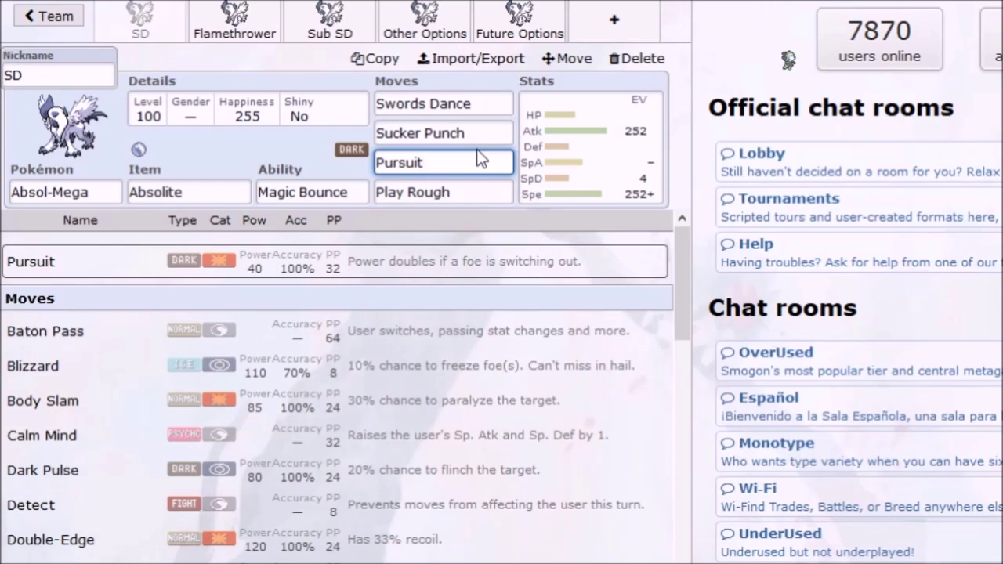
Step: Replace Pursuit in the third move slot with Night Slash and check it against Sucker Punch
drag(476, 161, 341, 159)
text(night)
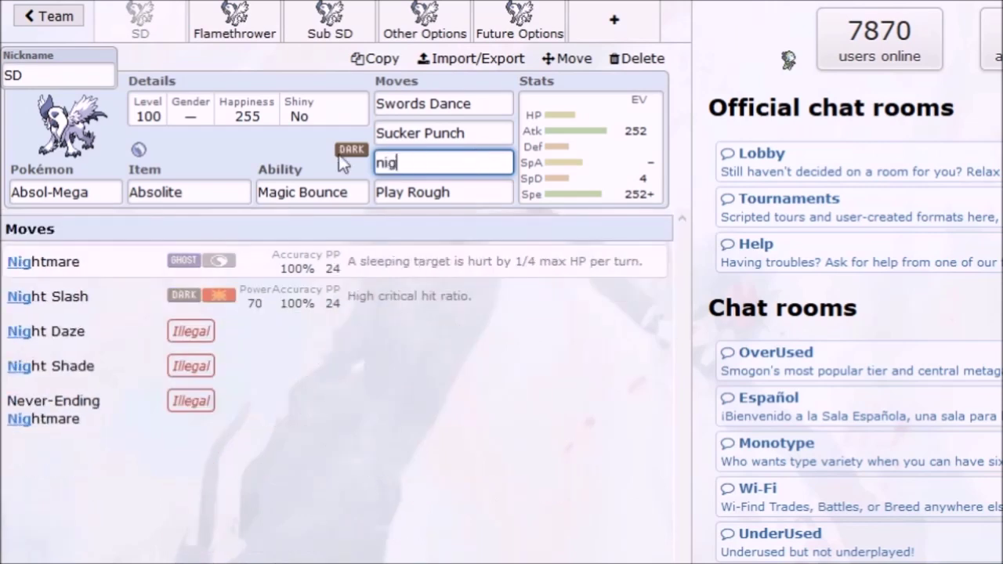
click(384, 298)
click(468, 162)
drag(468, 162, 335, 170)
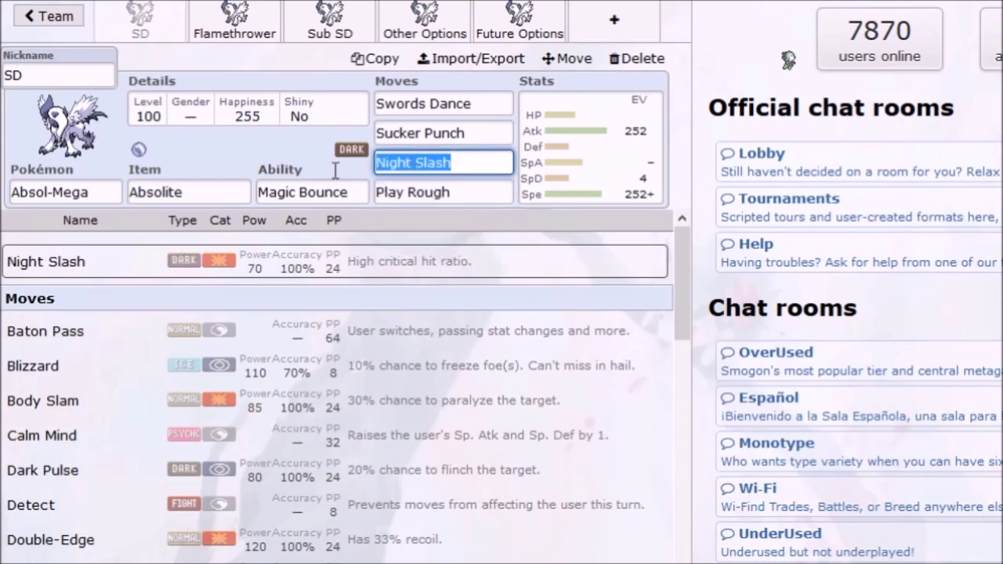
click(474, 133)
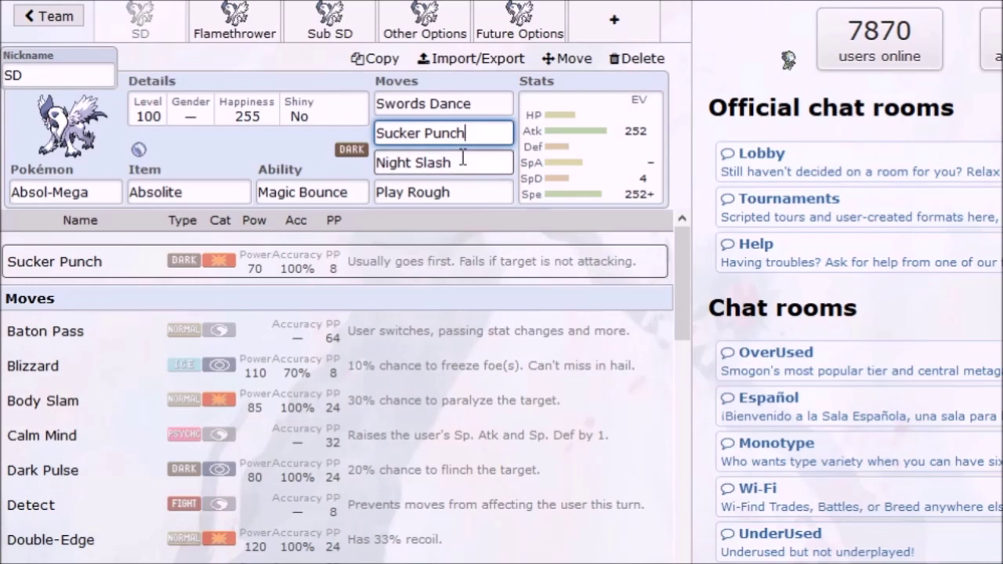
Step: Change the third move from Night Slash back to Pursuit
drag(464, 159, 349, 164)
text(pursuit)
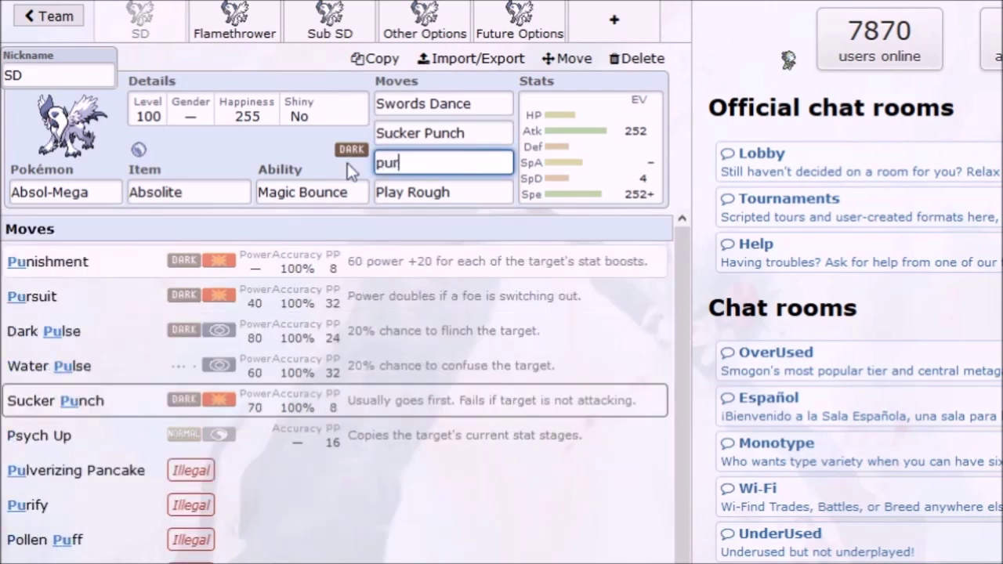
click(408, 269)
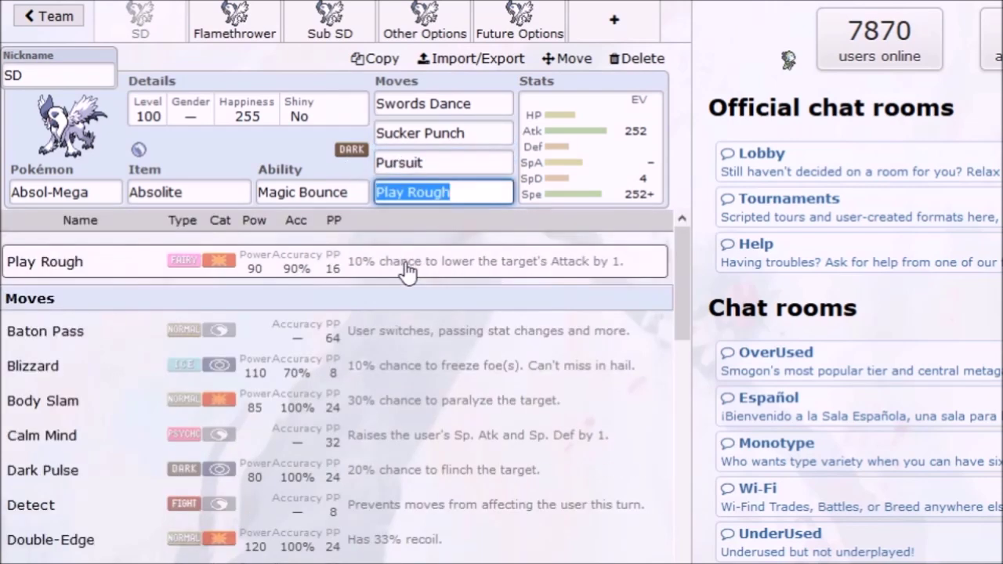
Step: Review the details of Pursuit and Play Rough in the SD set
click(441, 163)
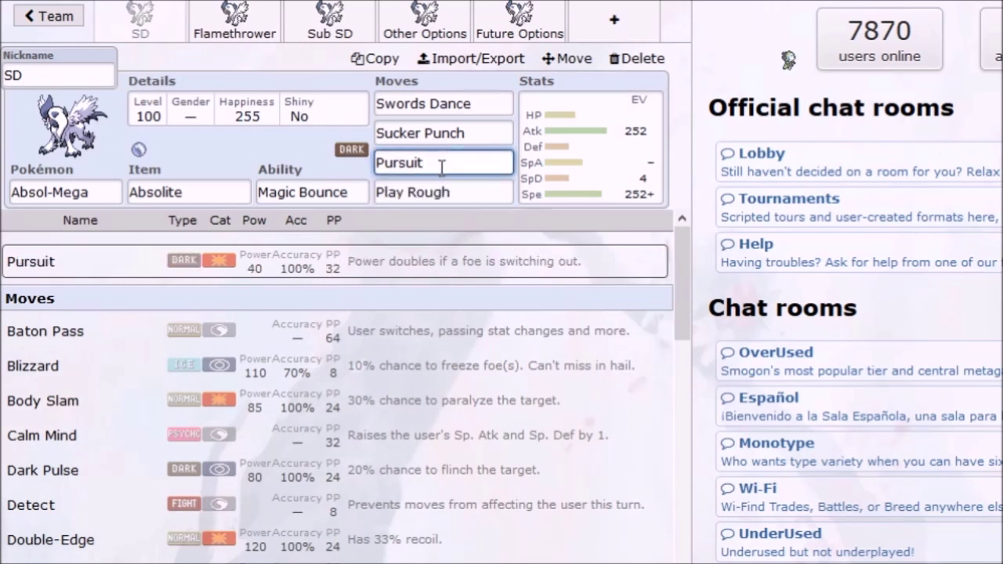
click(452, 196)
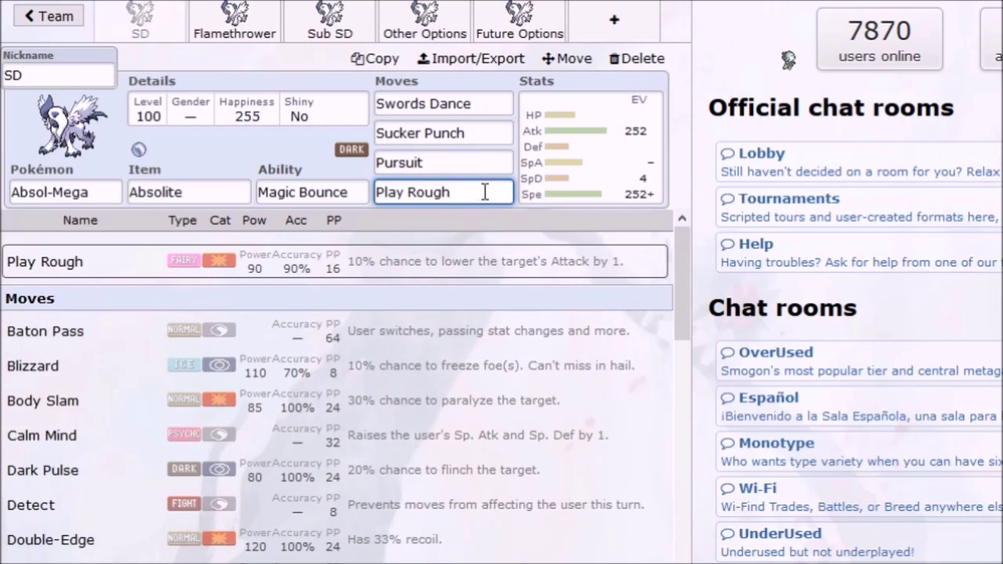
click(479, 163)
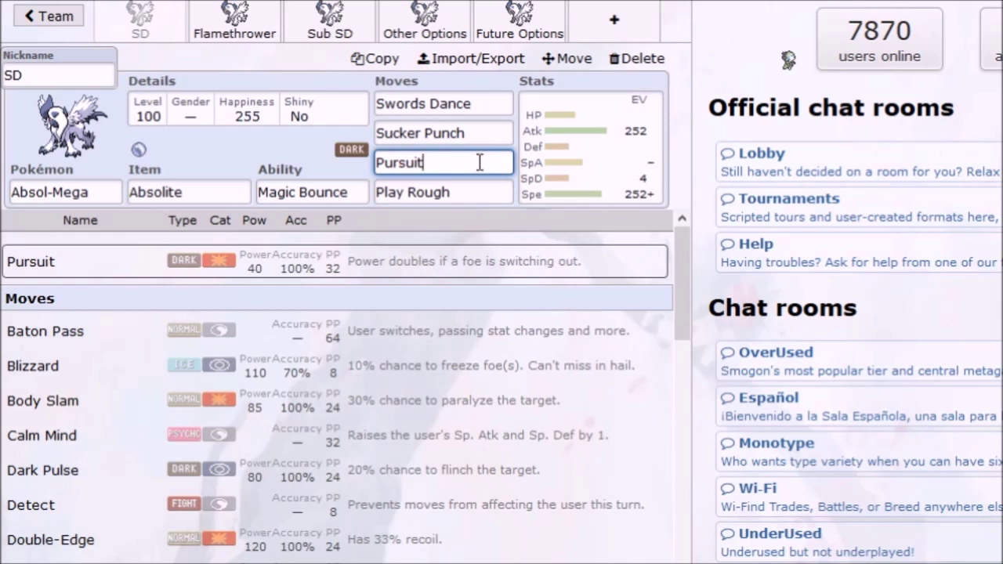
click(463, 190)
click(466, 165)
Step: Clear the Sp. Def. EVs of the SD set and assign 4 EVs to HP instead
click(542, 160)
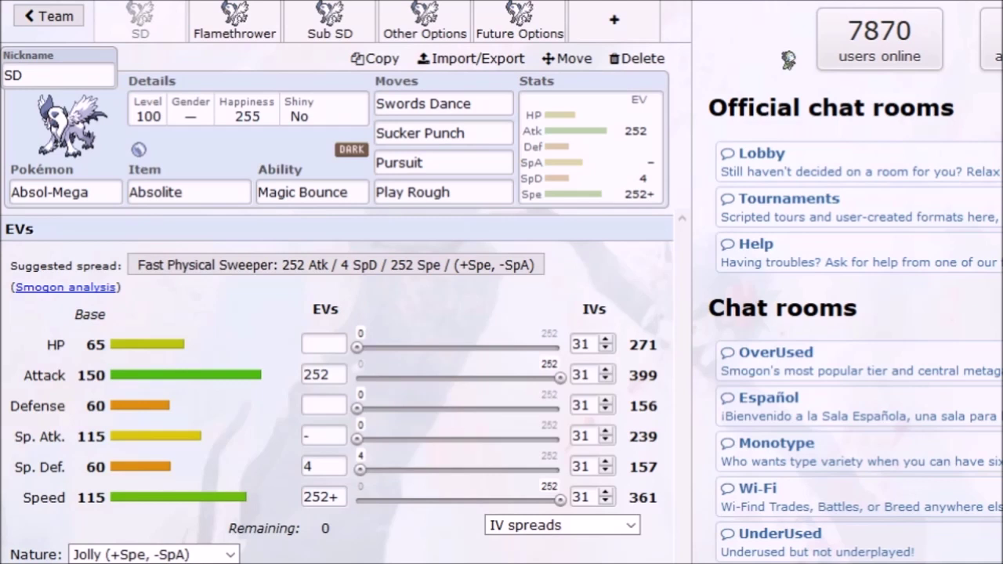
click(323, 467)
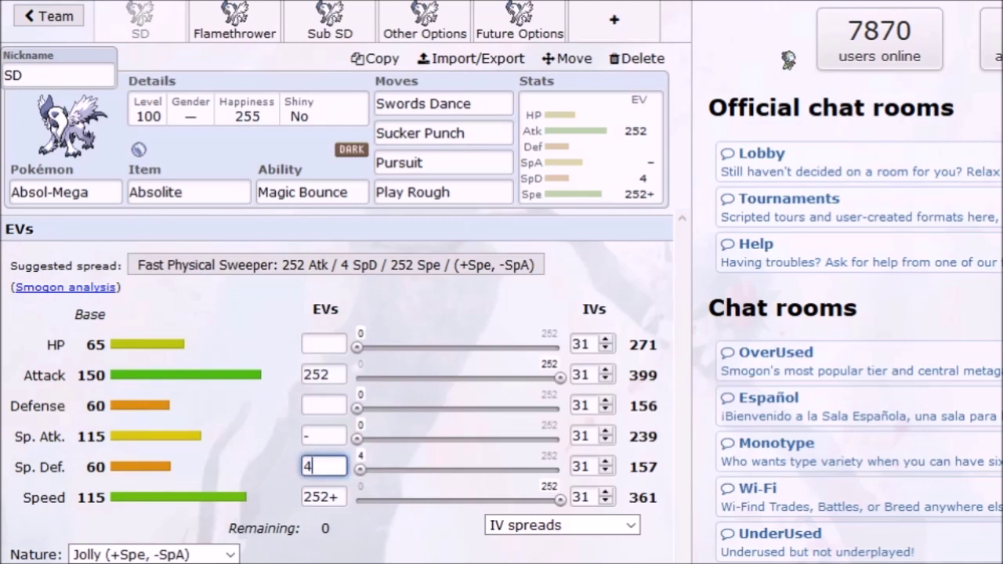
key(BackSpace)
click(334, 347)
text(4)
Step: Set the Pokémon's level to 50 and show its stats at that level
click(211, 120)
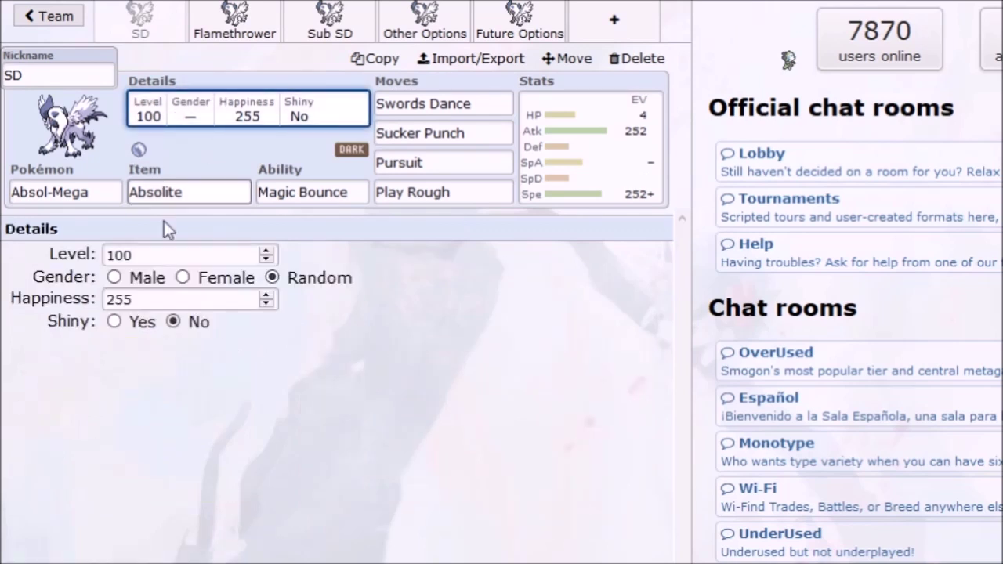
click(175, 255)
text(50)
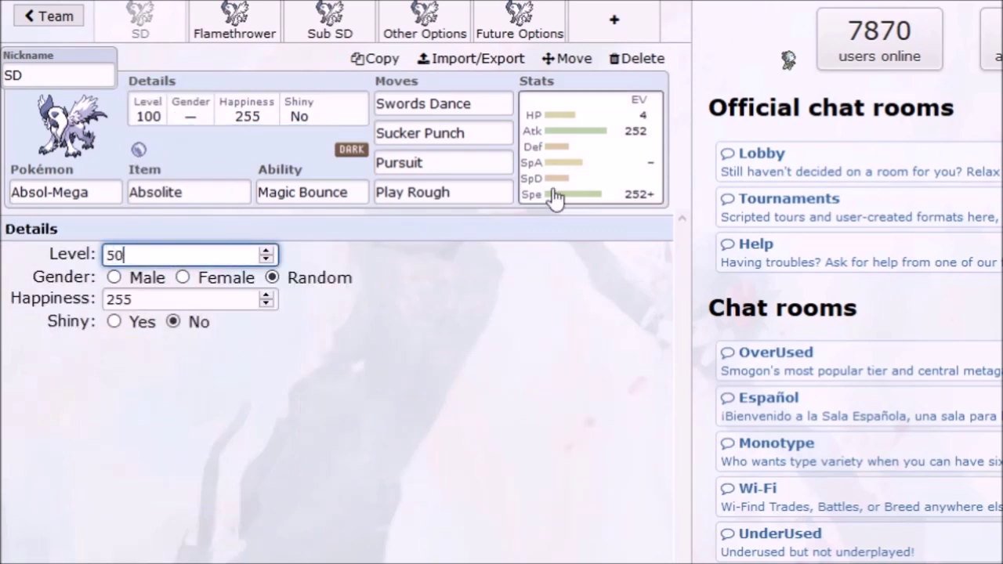
click(593, 175)
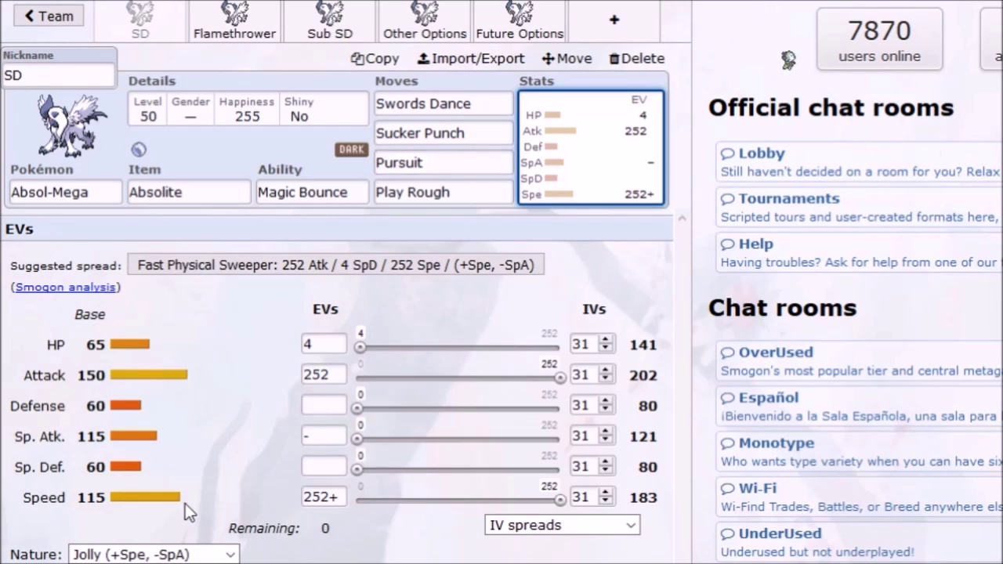
Step: Highlight the base Speed value in the stat spread for inspection
drag(106, 499, 84, 508)
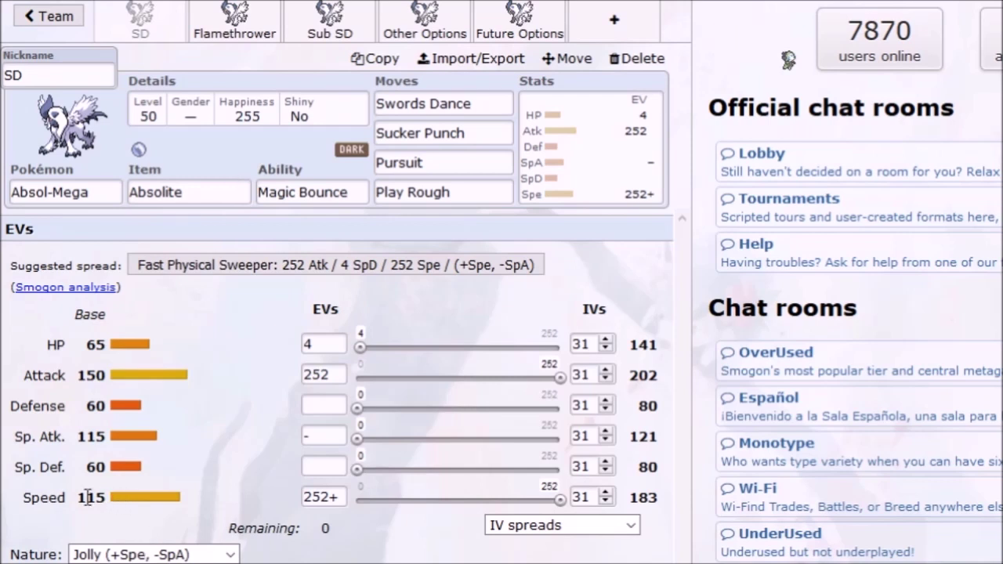
drag(77, 497, 115, 497)
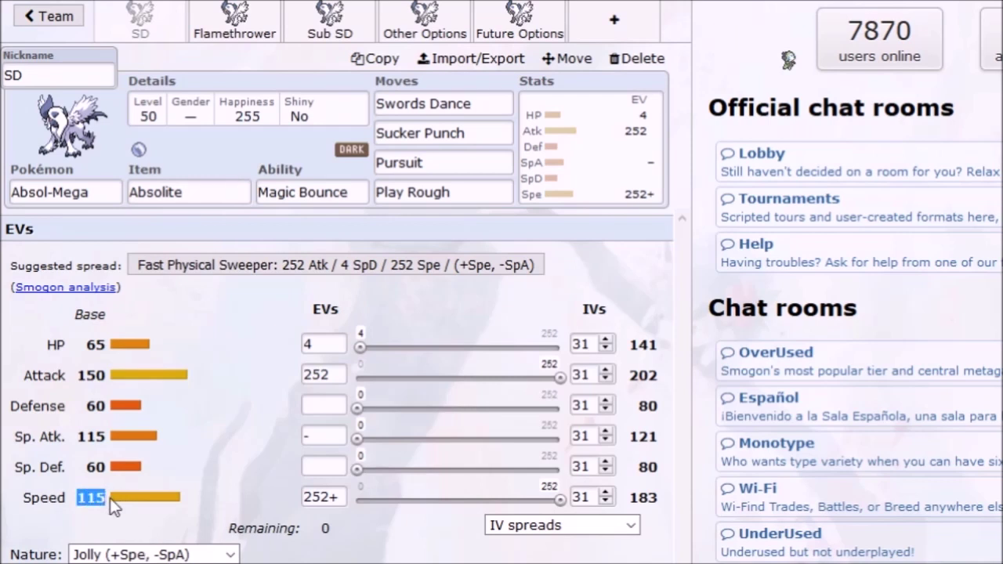
key(alt+Tab)
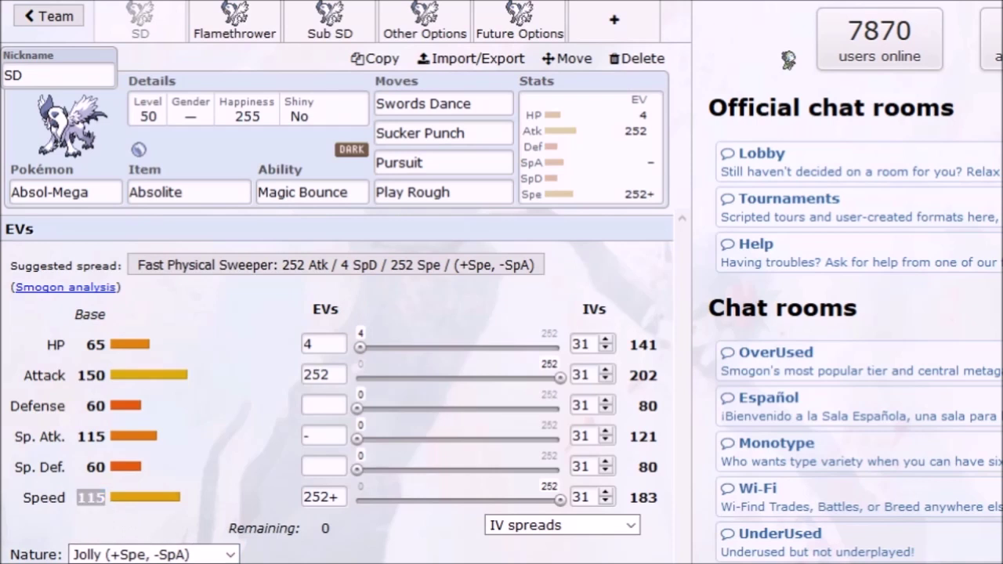
key(alt+Tab)
click(326, 552)
Step: Look at Sucker Punch and swap the third move, Pursuit, for Night Slash
click(460, 133)
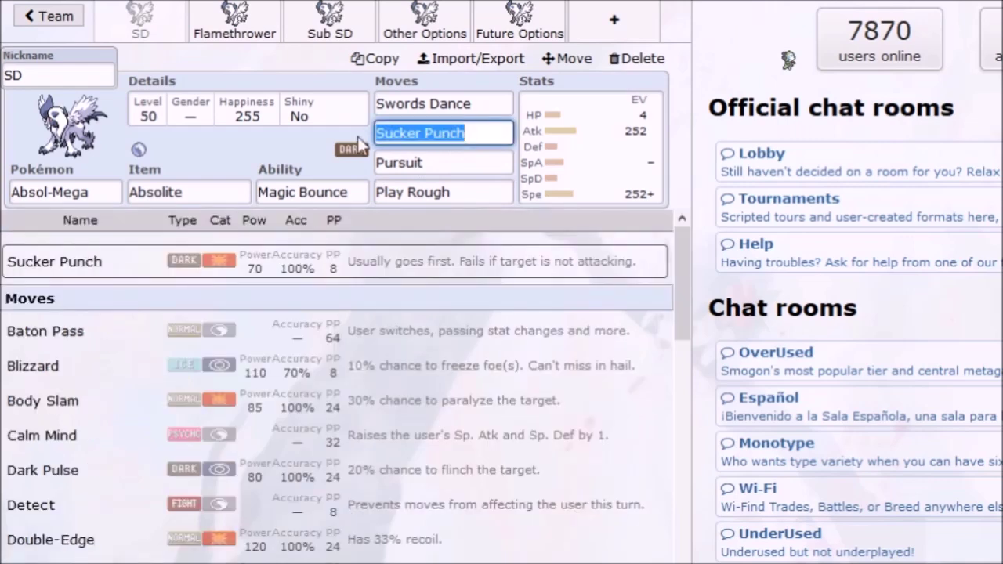
click(473, 135)
click(465, 169)
drag(440, 167, 251, 174)
text(Night)
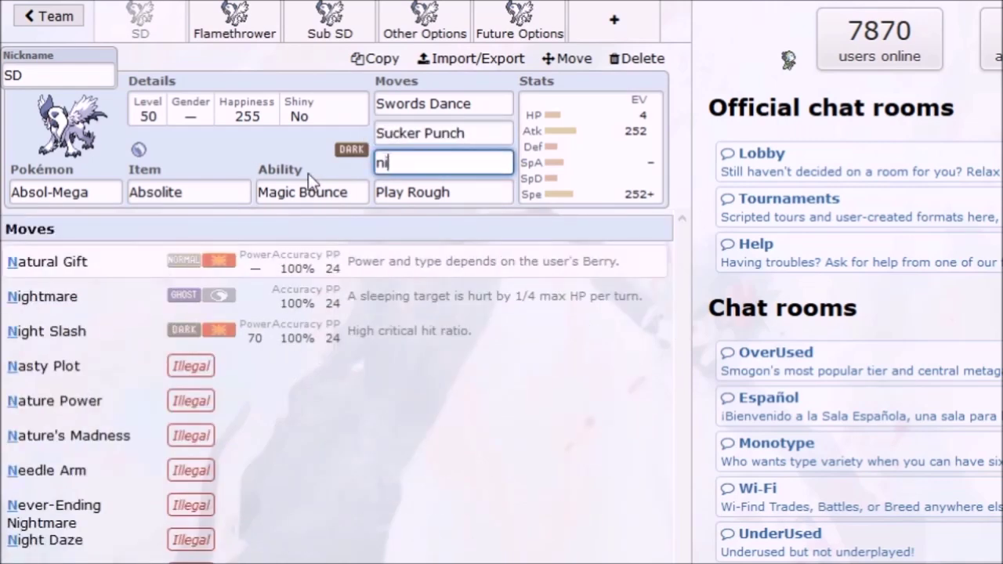
click(306, 297)
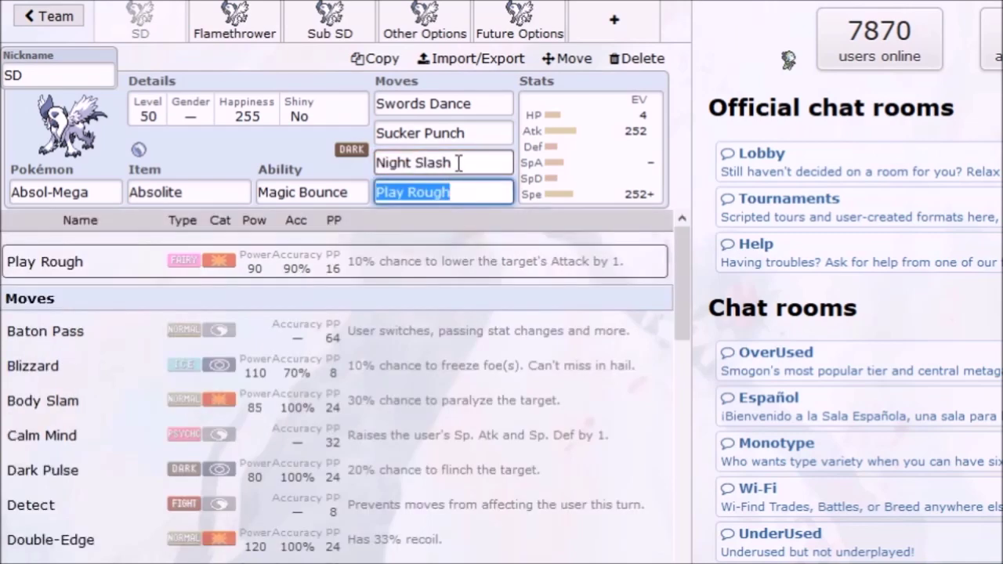
Step: Put Pursuit back in the third move slot in place of Night Slash
click(459, 162)
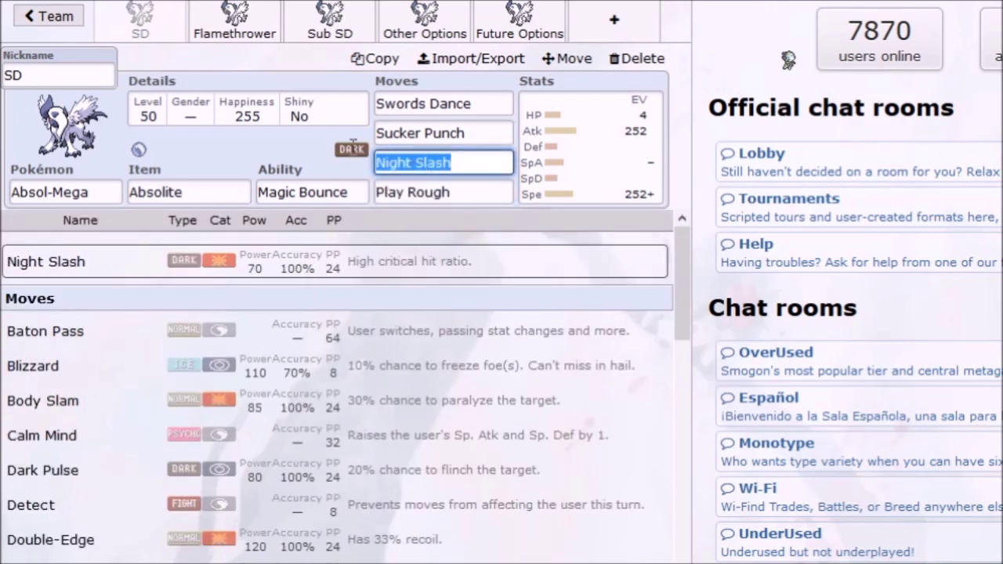
text(pursuit)
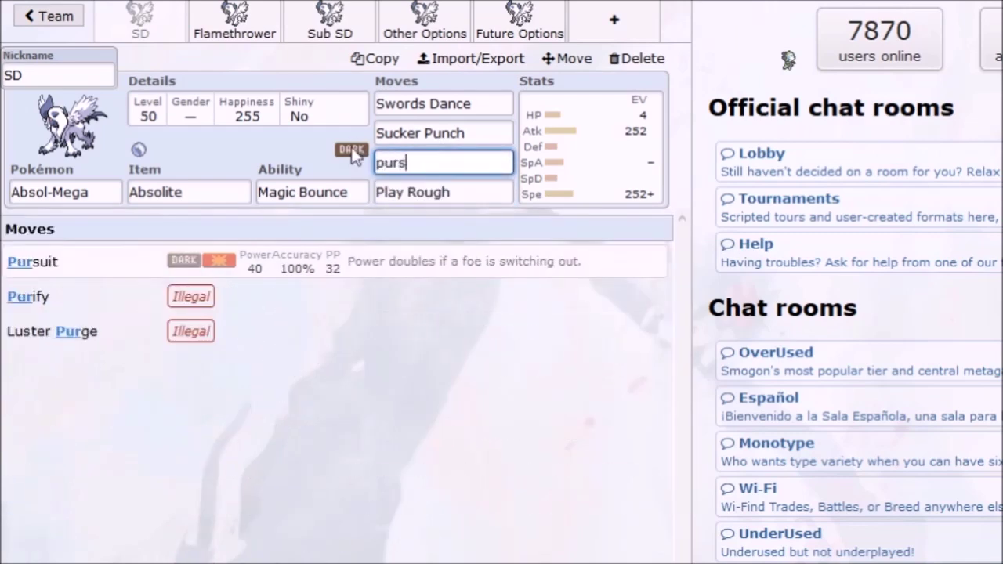
click(335, 261)
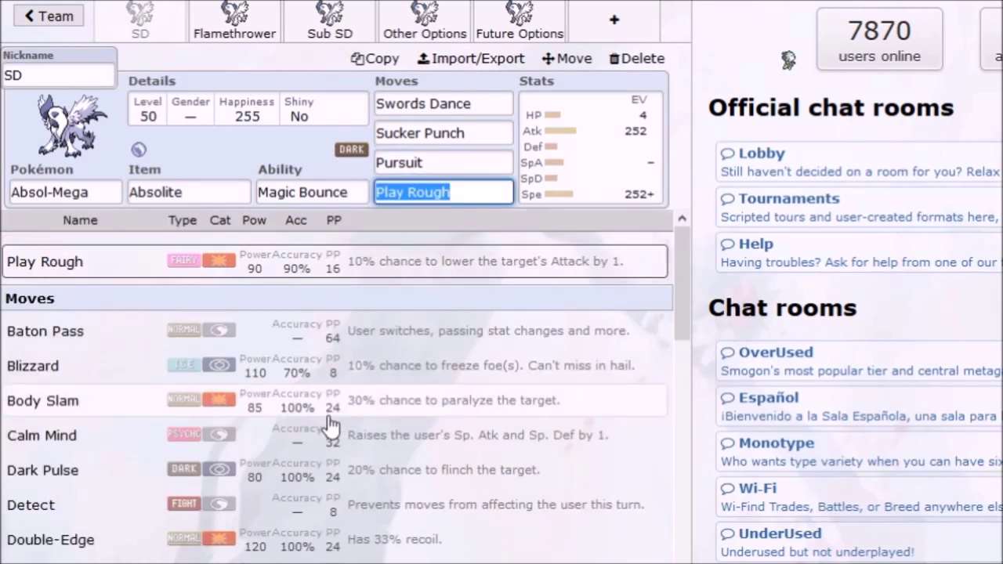
Step: Review Pursuit's move details and the EV spread of the SD set
click(461, 164)
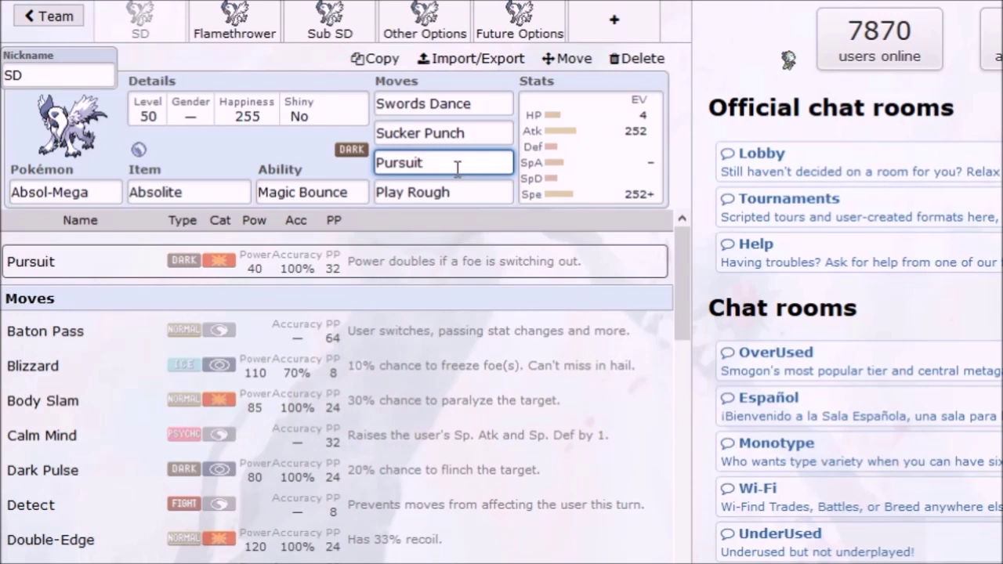
click(541, 153)
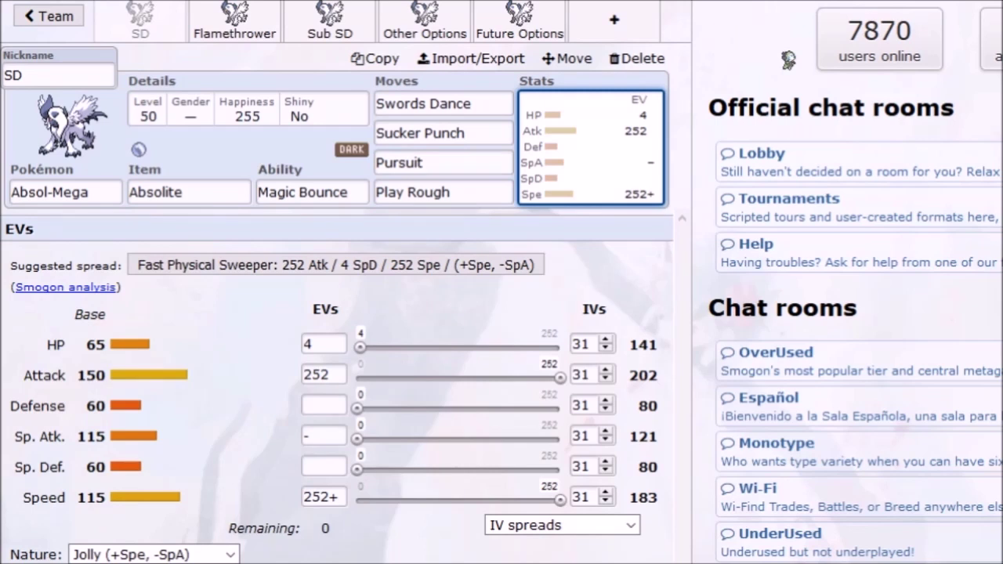
click(455, 162)
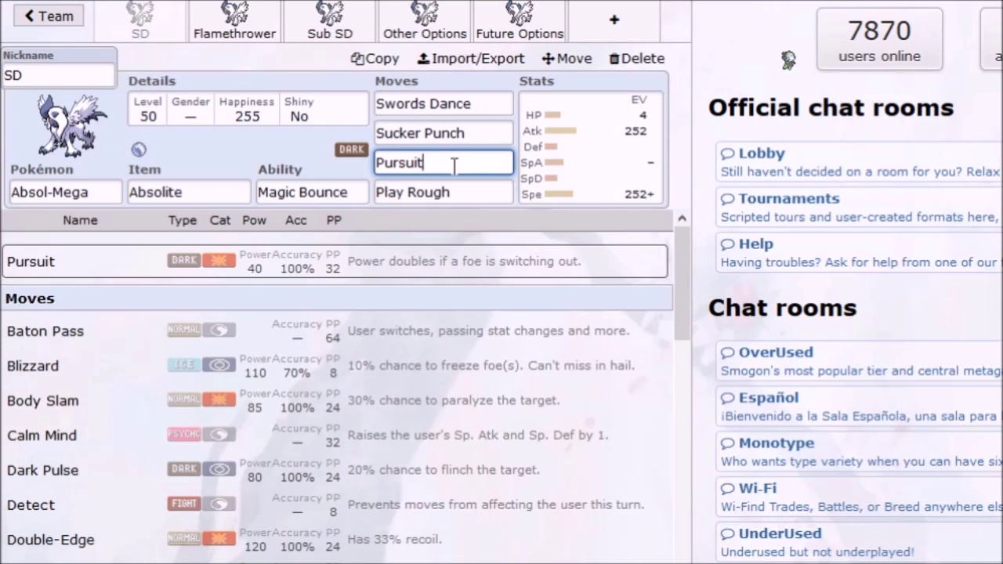
Step: Replace Pursuit in the third move slot with Night Slash
double_click(443, 166)
click(444, 166)
double_click(447, 160)
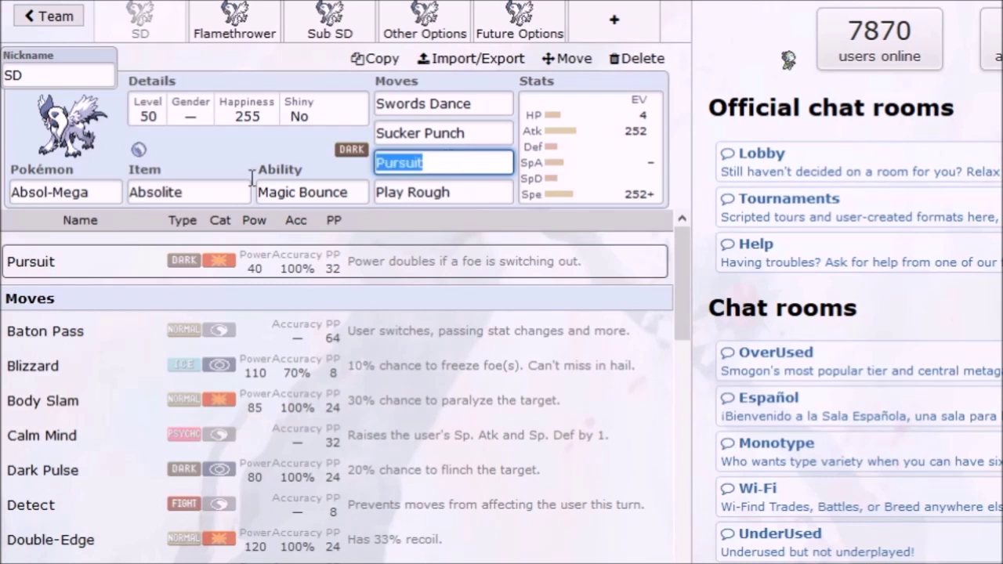
text(night)
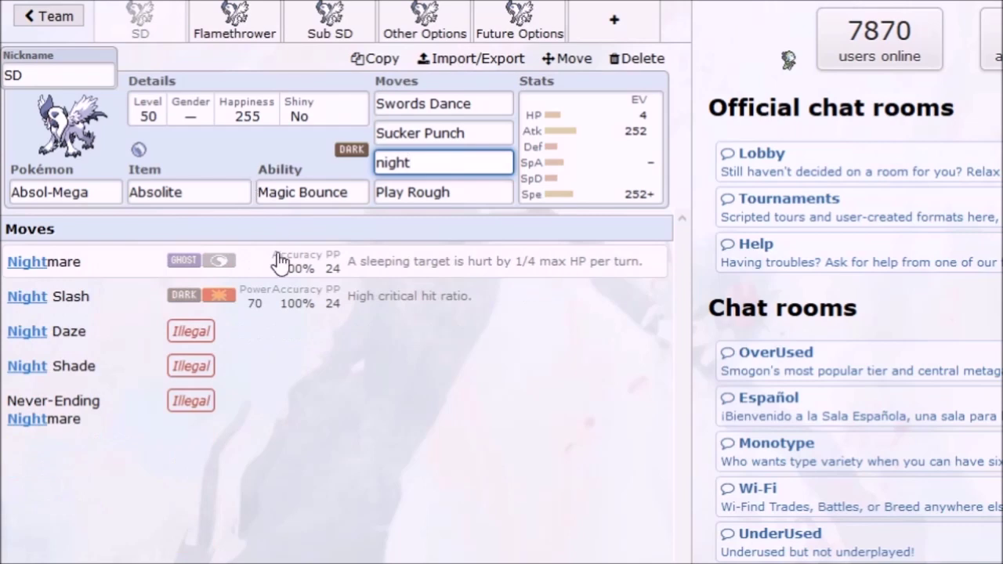
click(268, 300)
Step: Restore Pursuit as the third move of the SD set
click(453, 166)
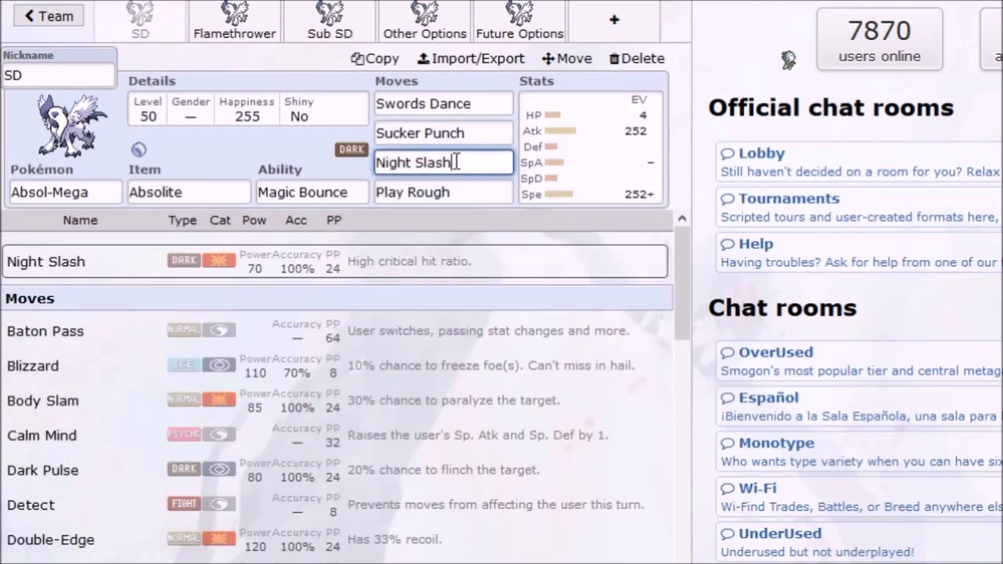
text(pursuit)
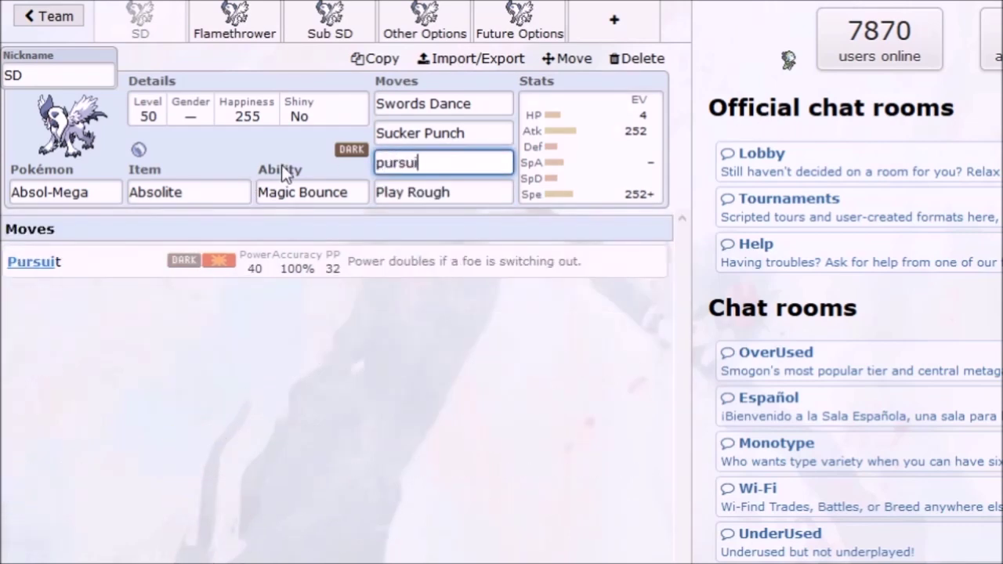
click(327, 271)
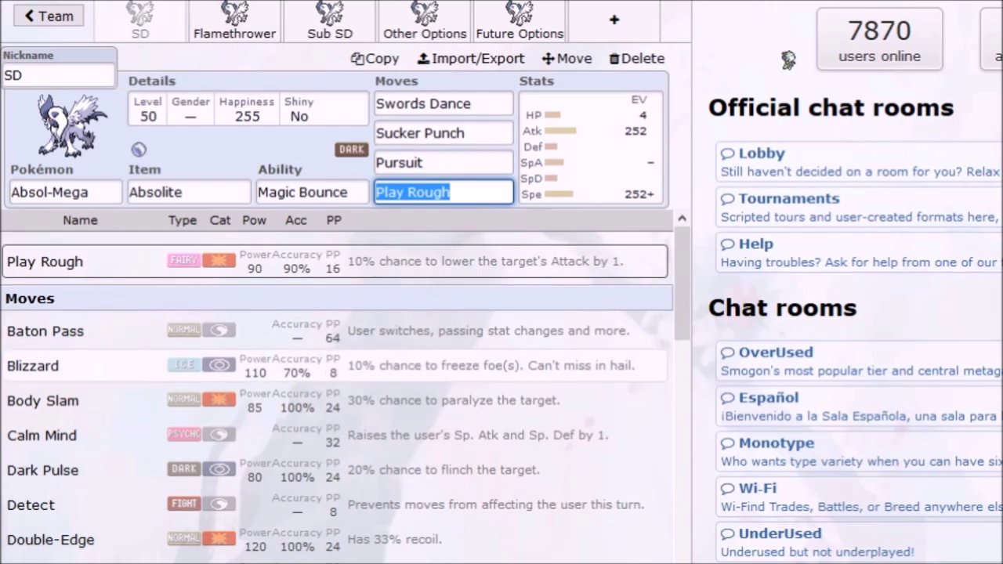
Step: Switch from the SD set to the Flamethrower set of Absol-Mega
click(234, 25)
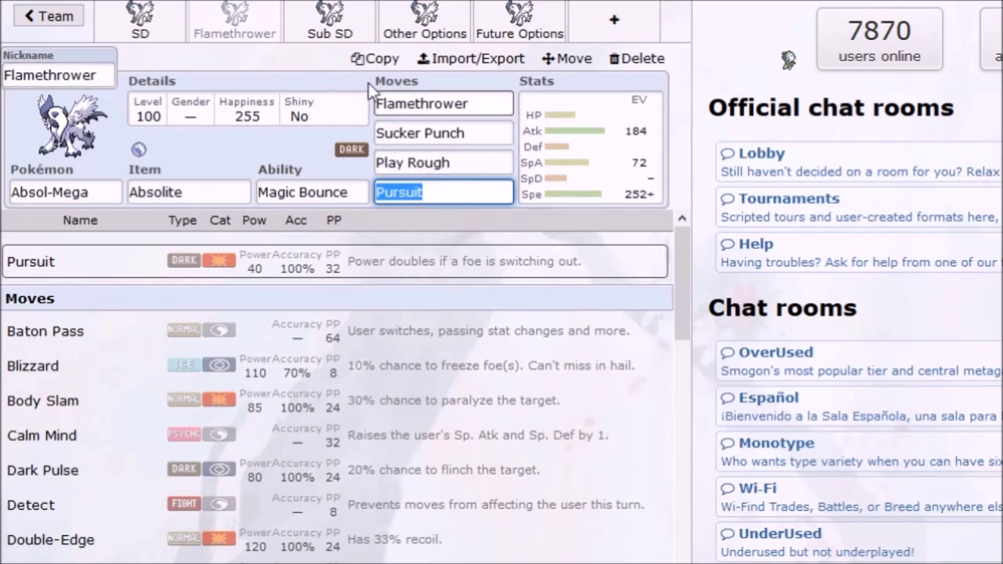
click(174, 24)
click(235, 24)
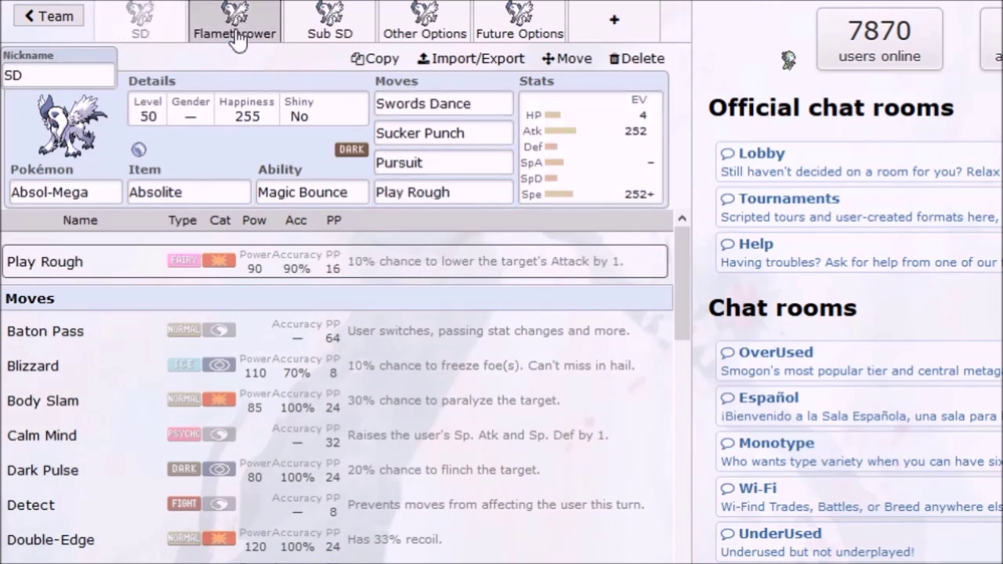
Step: Compare Sucker Punch and Pursuit in the Flamethrower set and open its EV spread
click(481, 196)
click(478, 133)
click(478, 191)
click(477, 134)
click(480, 192)
click(494, 135)
click(477, 192)
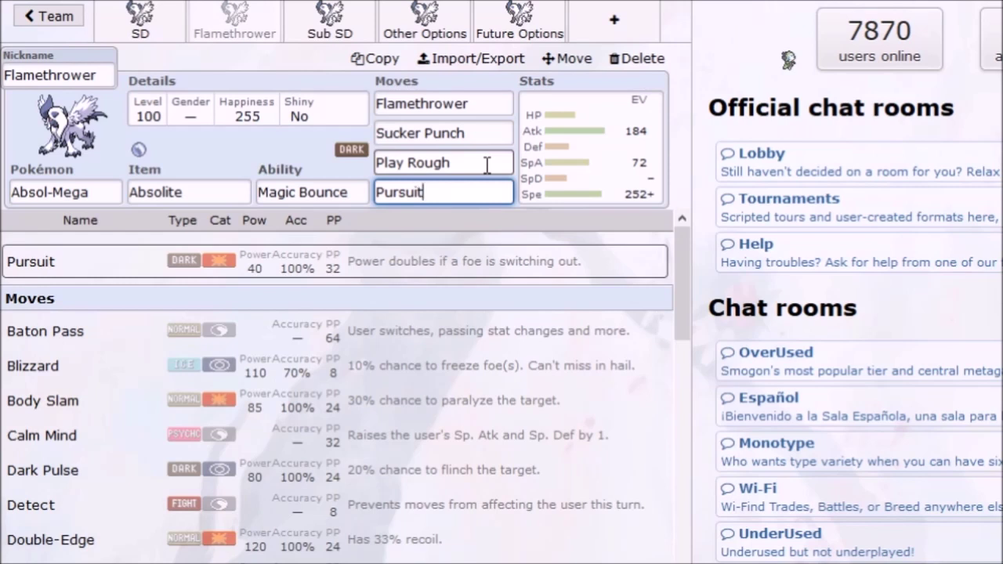
click(530, 160)
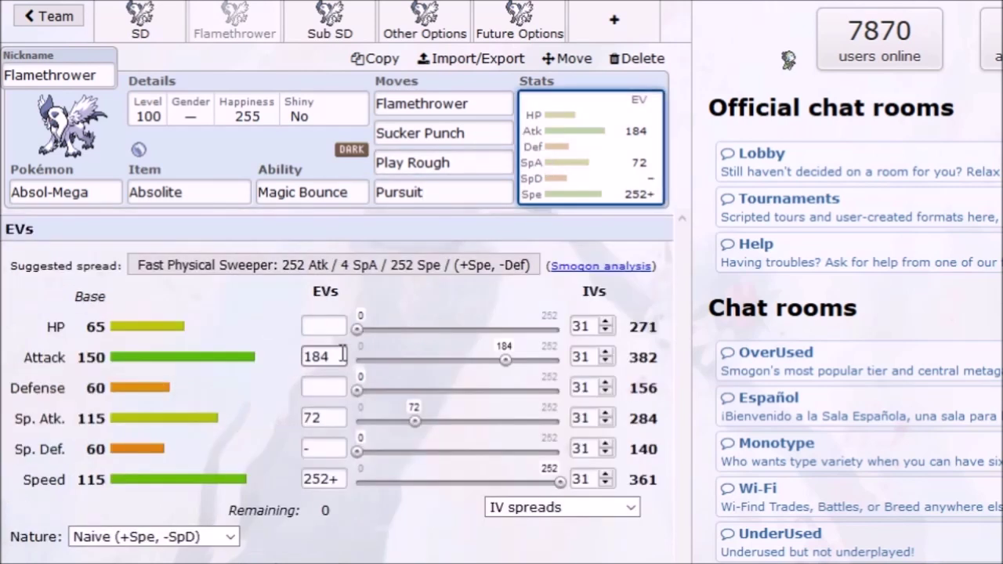
Step: Examine the Attack and Sp. Atk. EVs in the Flamethrower set's spread
click(342, 354)
double_click(343, 354)
click(342, 354)
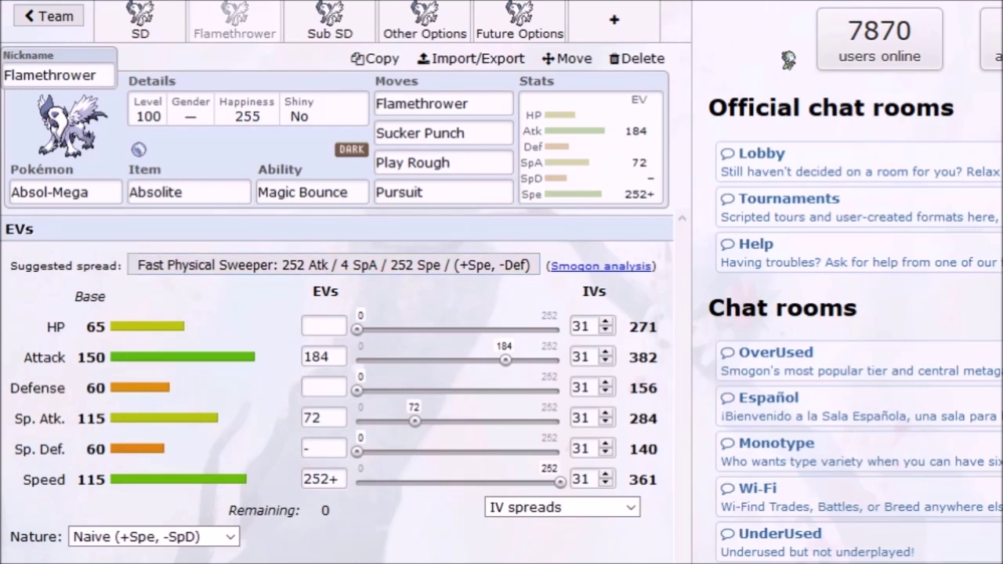
click(323, 418)
click(330, 419)
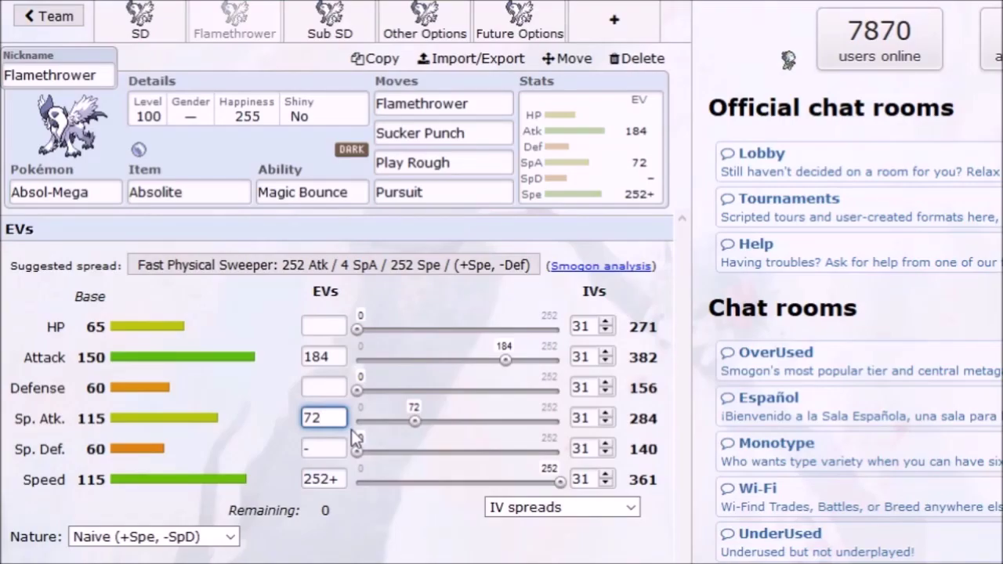
drag(341, 421, 292, 424)
click(322, 420)
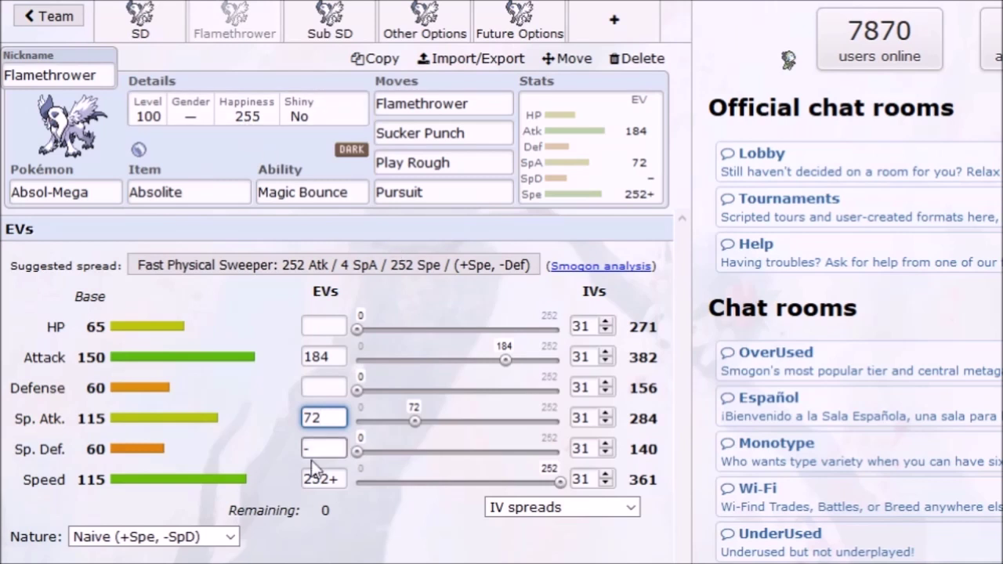
drag(343, 411, 286, 409)
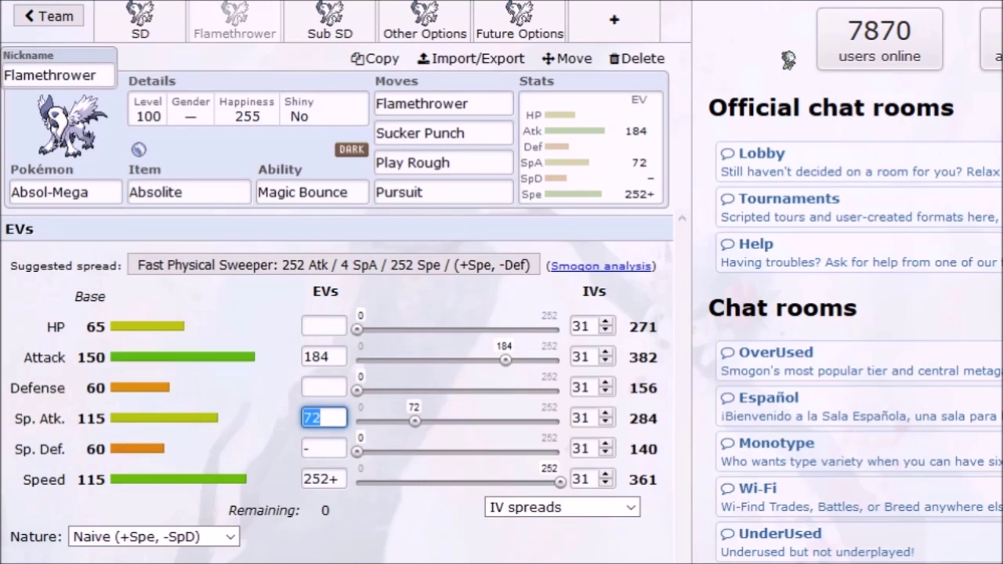
key(Tab)
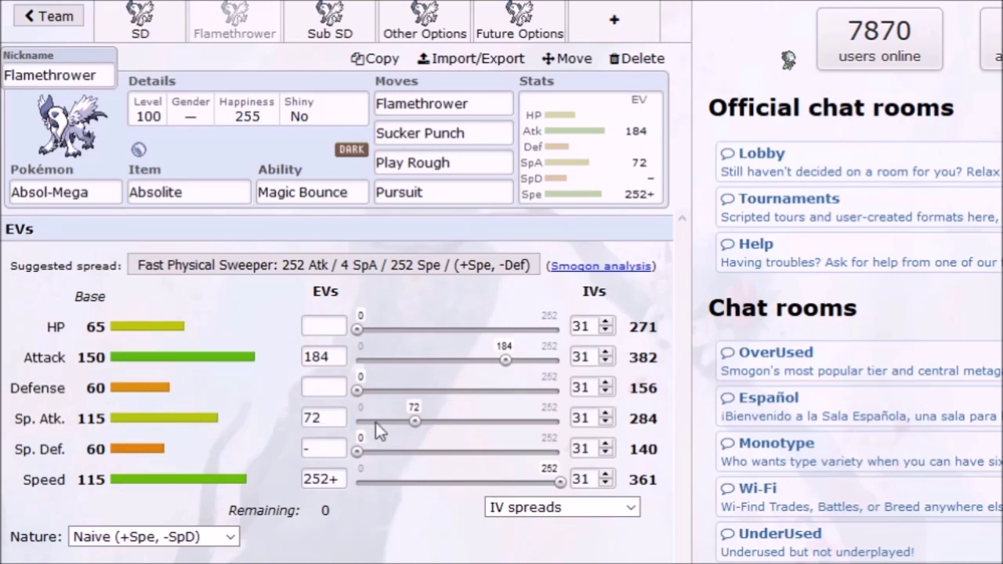
Step: Try a Flamethrower spread with 72 Attack EVs and 184 Sp. Atk. EVs
drag(505, 359, 414, 369)
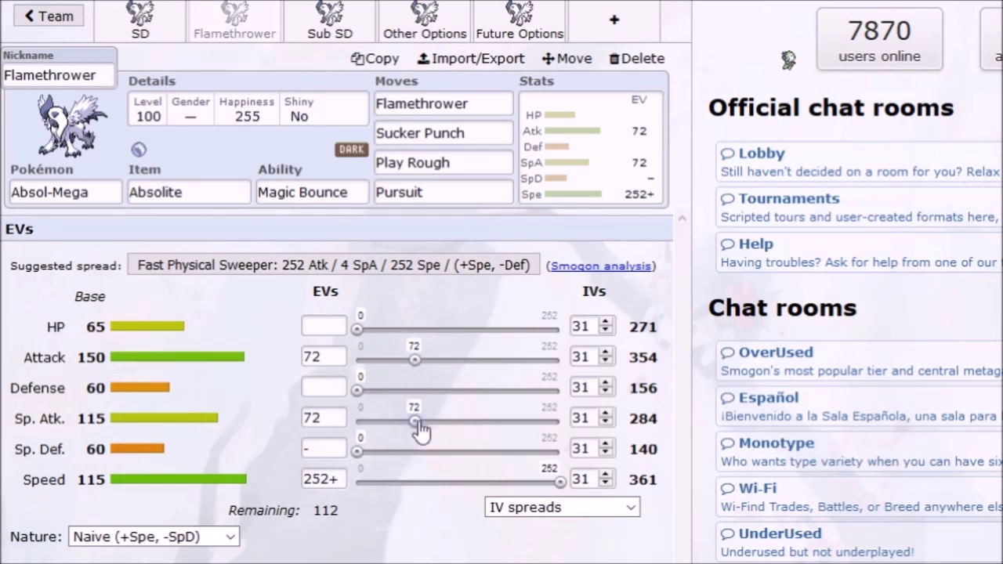
drag(418, 429, 574, 426)
click(329, 418)
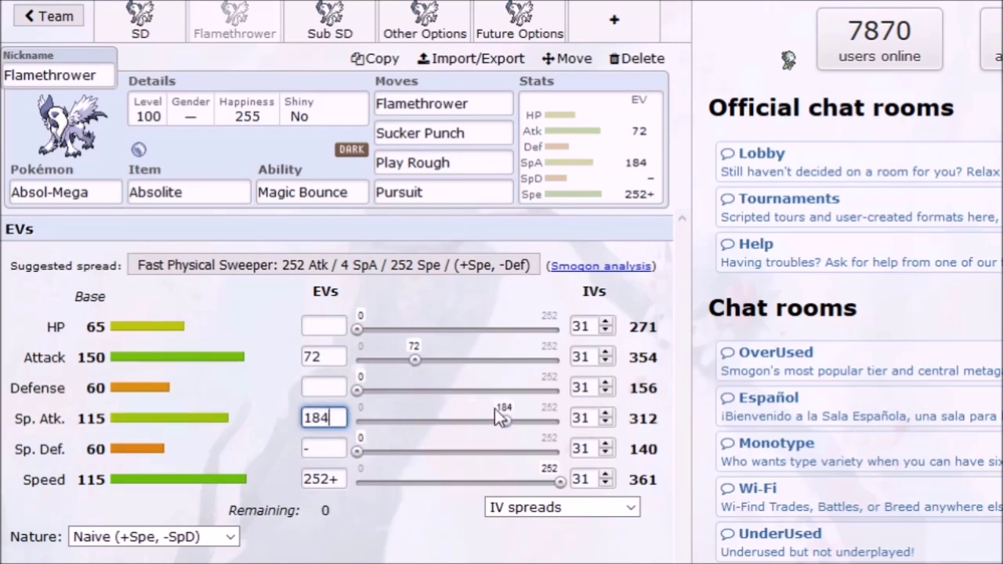
Step: Restore the Flamethrower spread to 72 Sp. Atk. EVs and 184 Attack EVs
mouse_move(417, 375)
mouse_down()
mouse_move(406, 373)
mouse_move(414, 373)
mouse_up()
drag(507, 423, 416, 430)
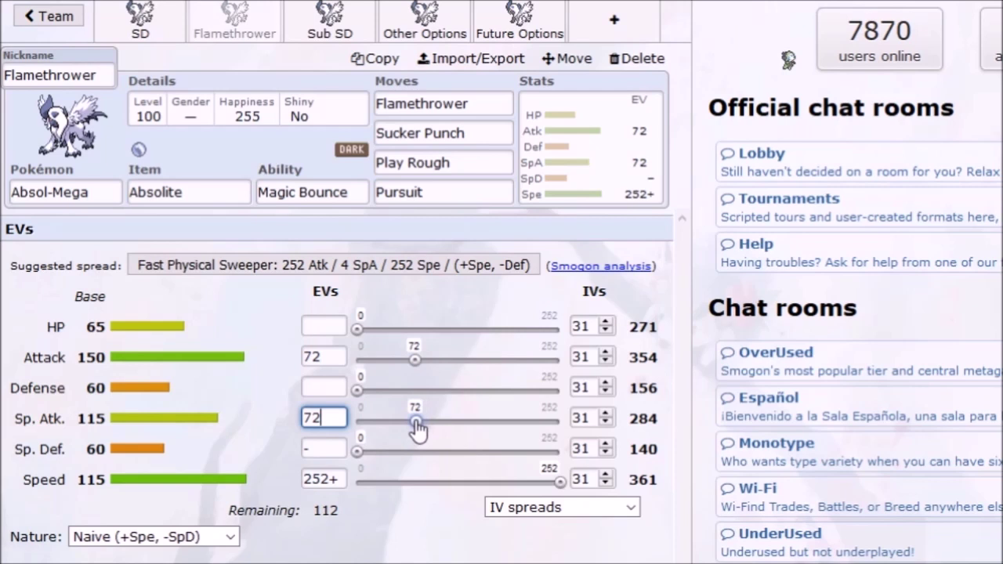
drag(414, 362, 558, 369)
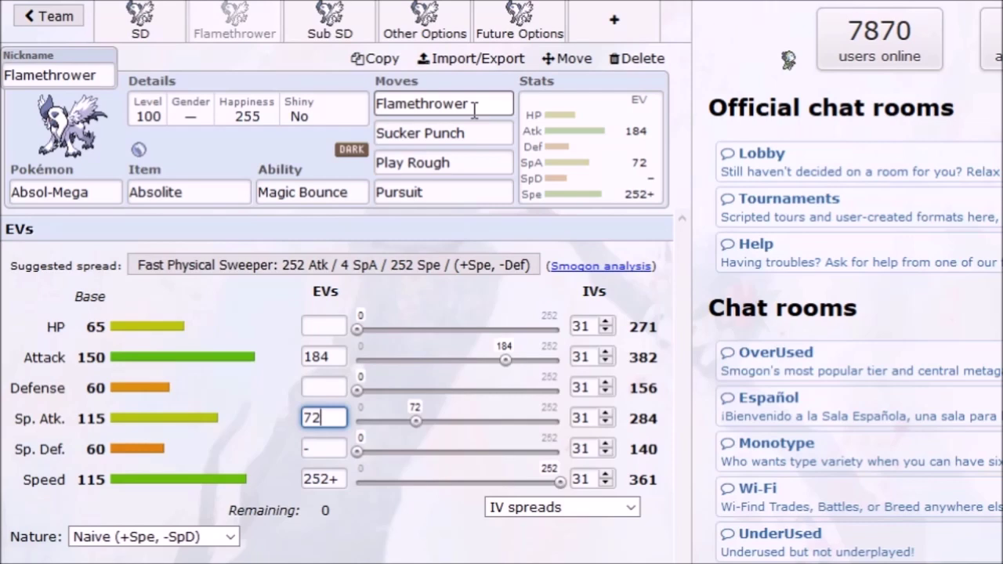
Step: Check the Pursuit and Flamethrower move slots and return to the set's EV spread
click(470, 192)
click(475, 104)
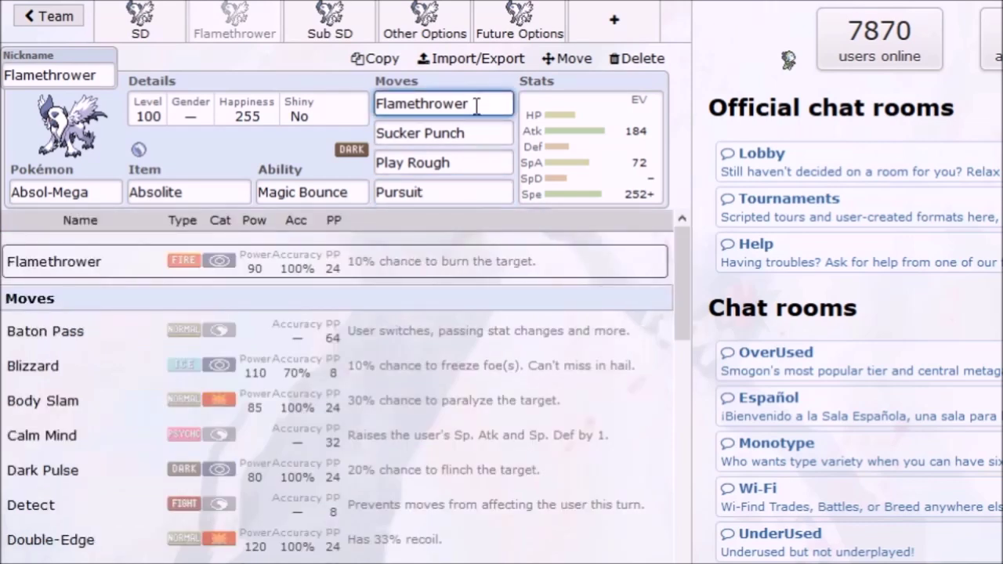
click(562, 130)
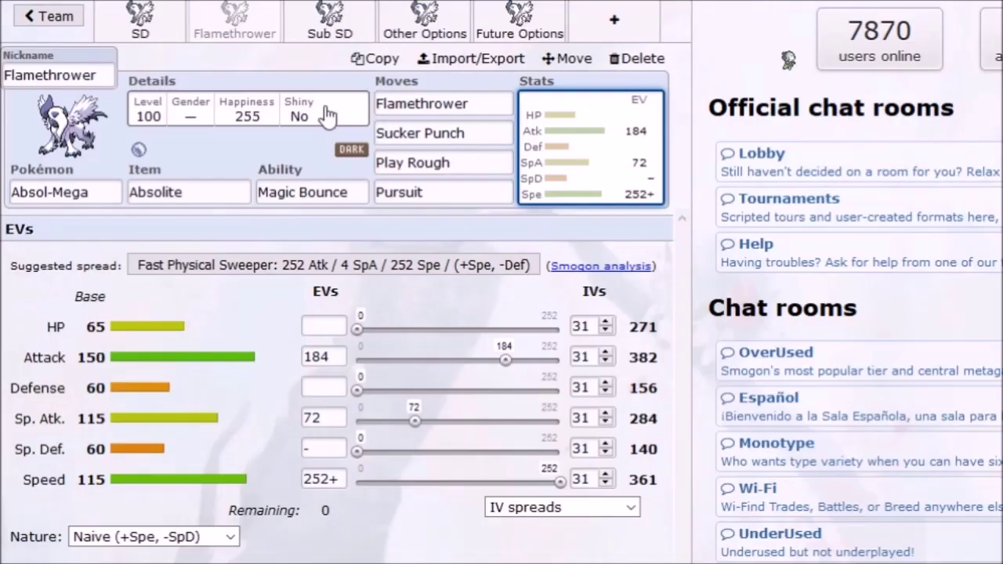
Step: Set the Flamethrower set's level to 50 and reopen its EV spread
click(177, 125)
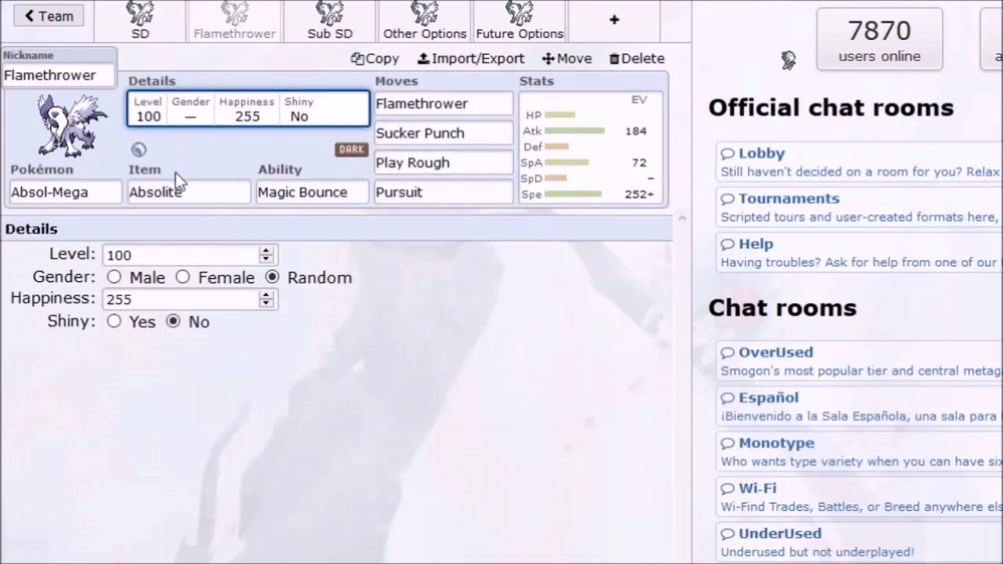
double_click(148, 253)
text(50)
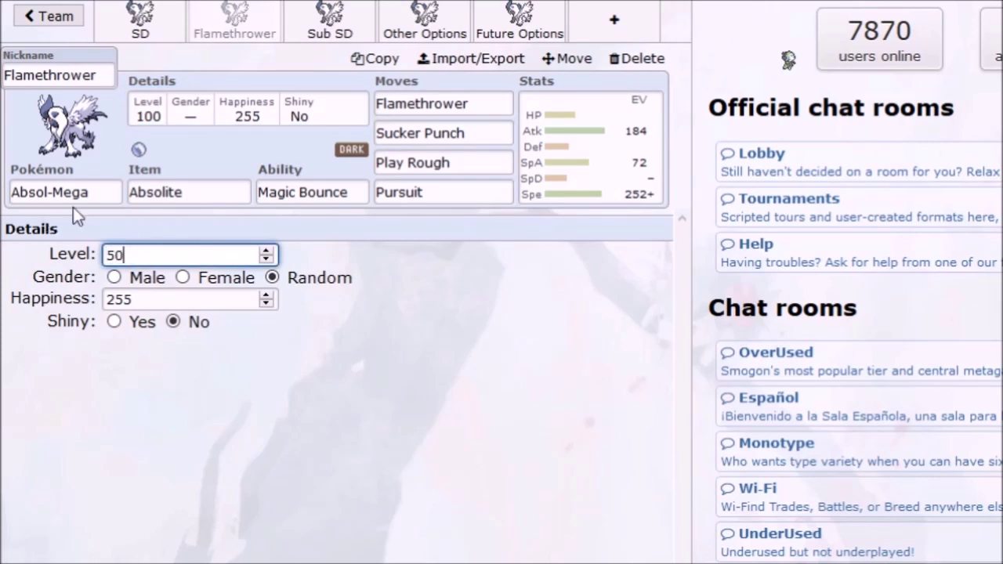
click(580, 172)
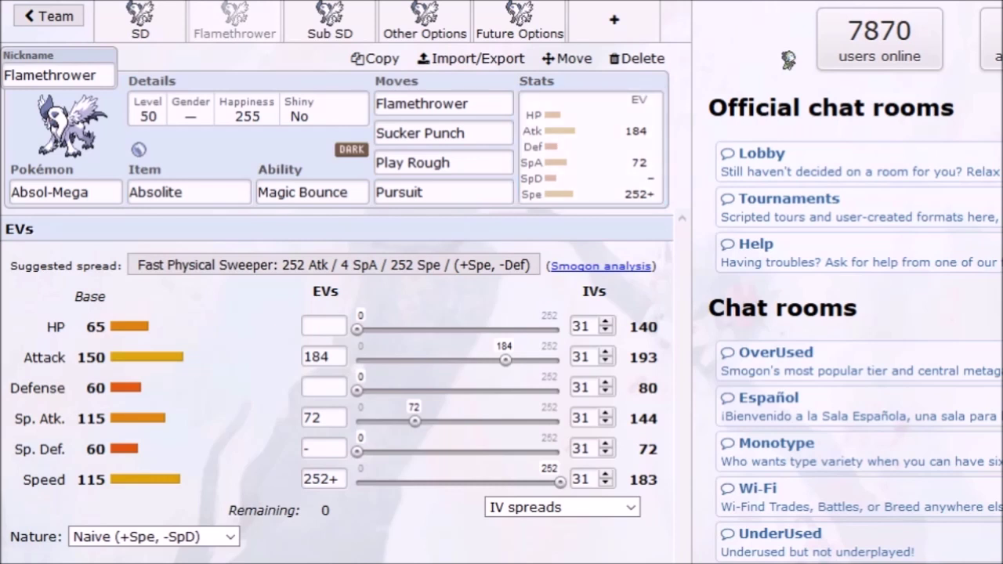
Step: Try a level 50 spread with 20 Sp. Atk. EVs and 236 Attack EVs
drag(413, 429, 373, 430)
drag(505, 359, 546, 360)
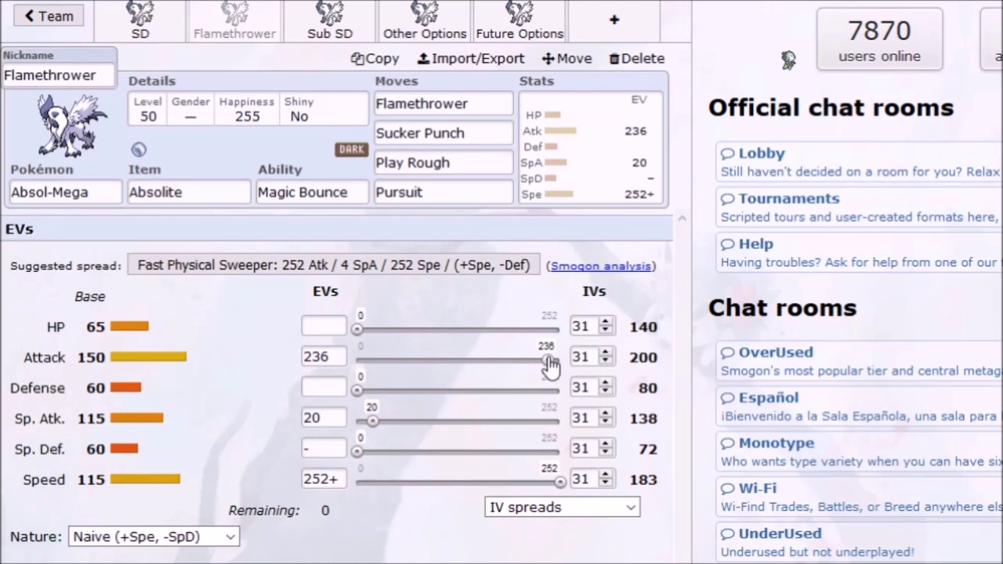
Step: Set the Flamethrower set's spread to 124 Attack EVs and 132 Sp. Atk. EVs
drag(549, 362, 458, 349)
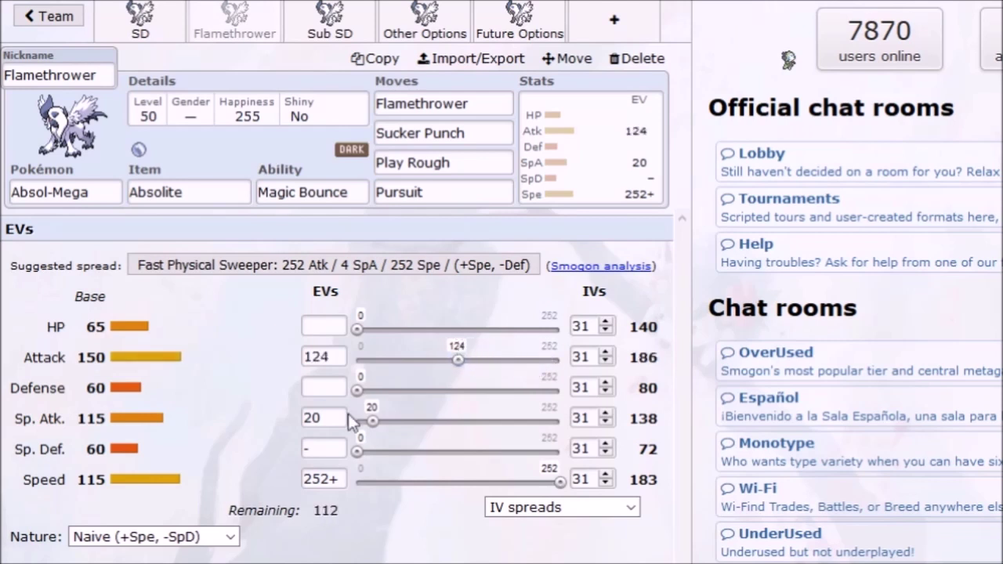
drag(369, 427, 464, 422)
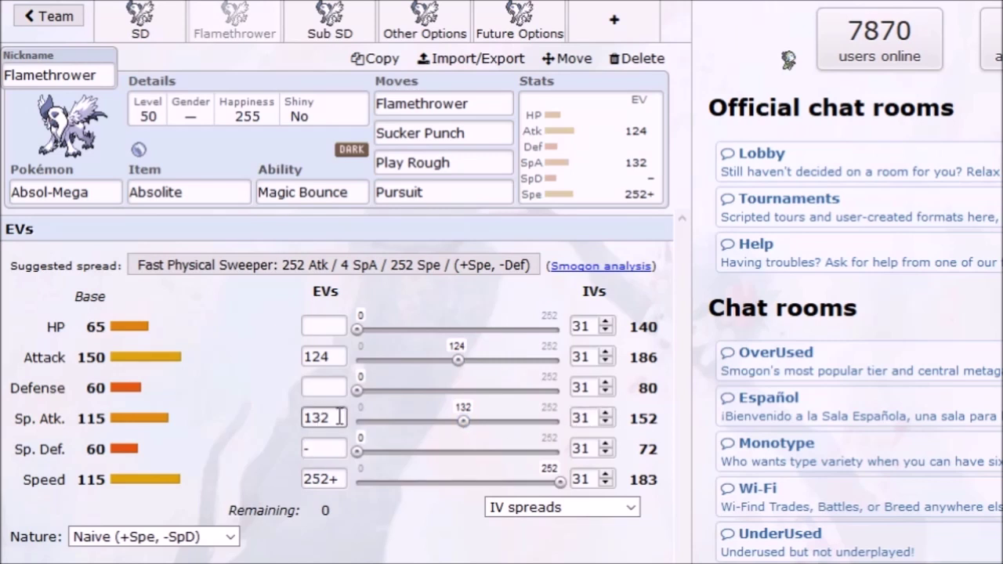
click(588, 417)
double_click(580, 418)
click(498, 461)
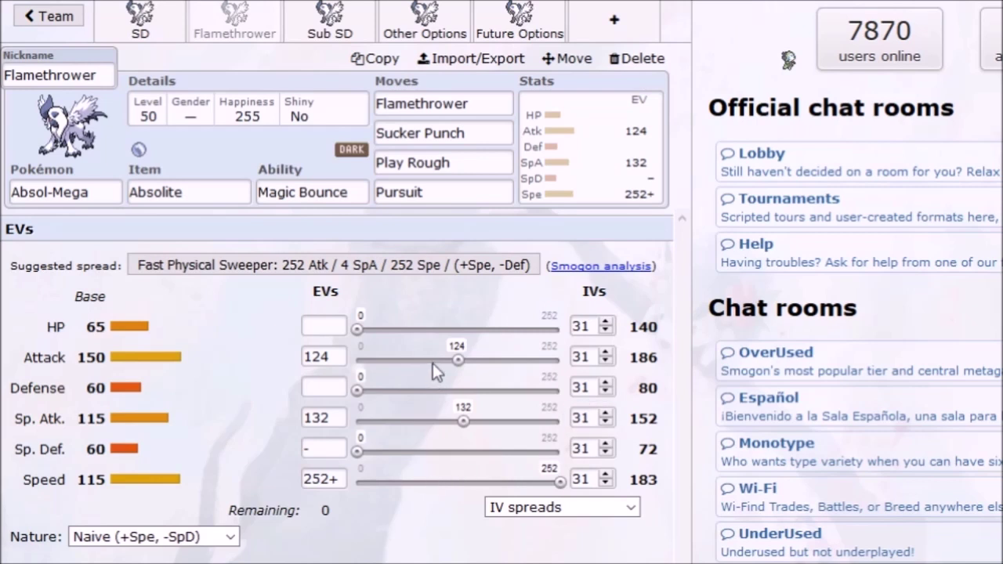
drag(468, 429, 494, 427)
drag(459, 429, 500, 426)
Step: Switch to the Sub SD set and examine its Substitute and Swords Dance moves
click(337, 31)
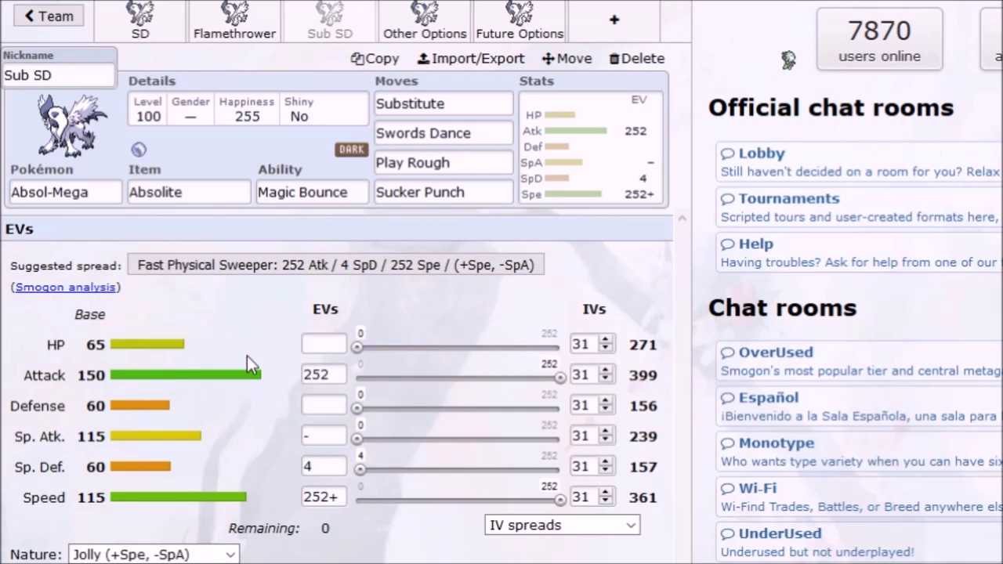
click(447, 97)
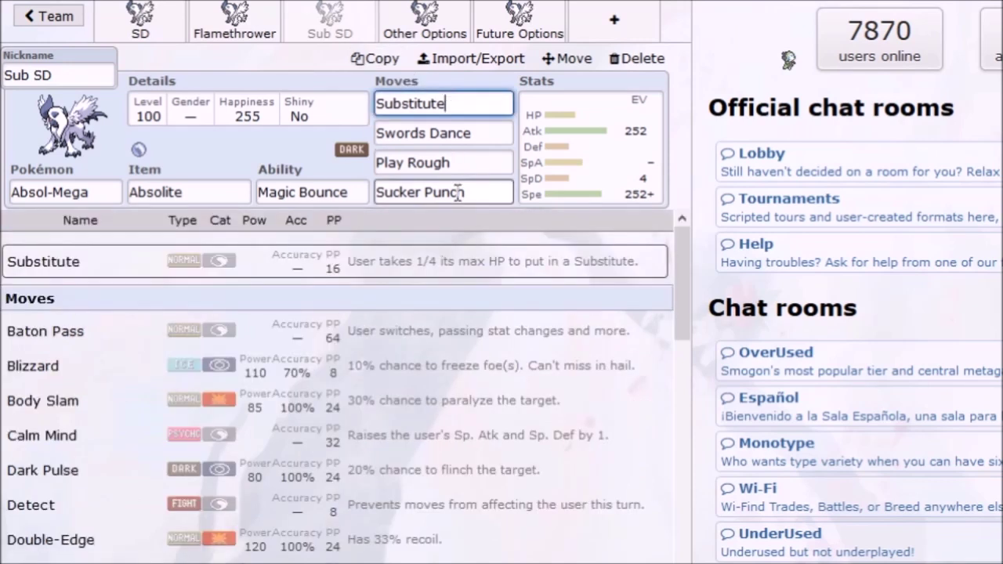
click(487, 133)
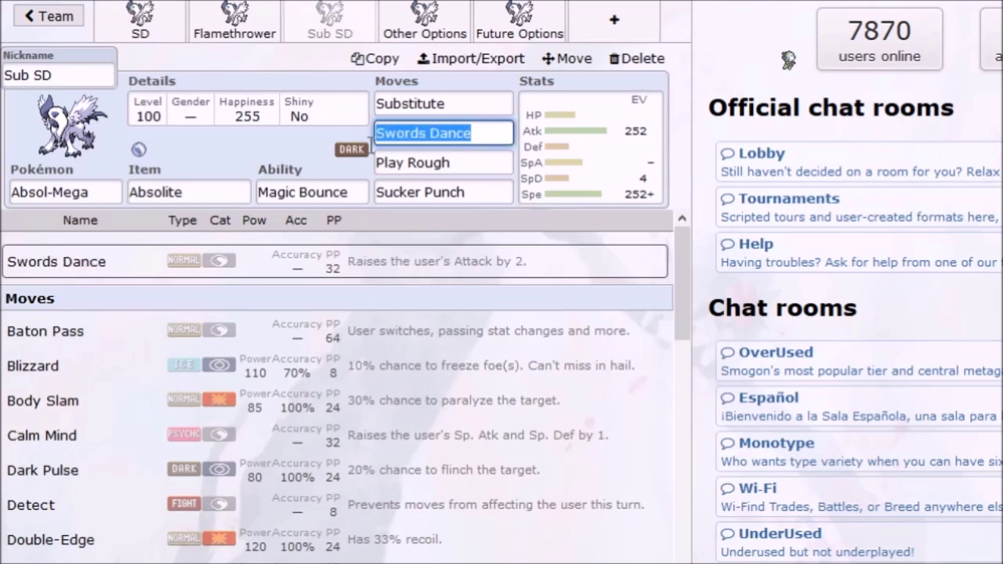
click(476, 128)
click(470, 102)
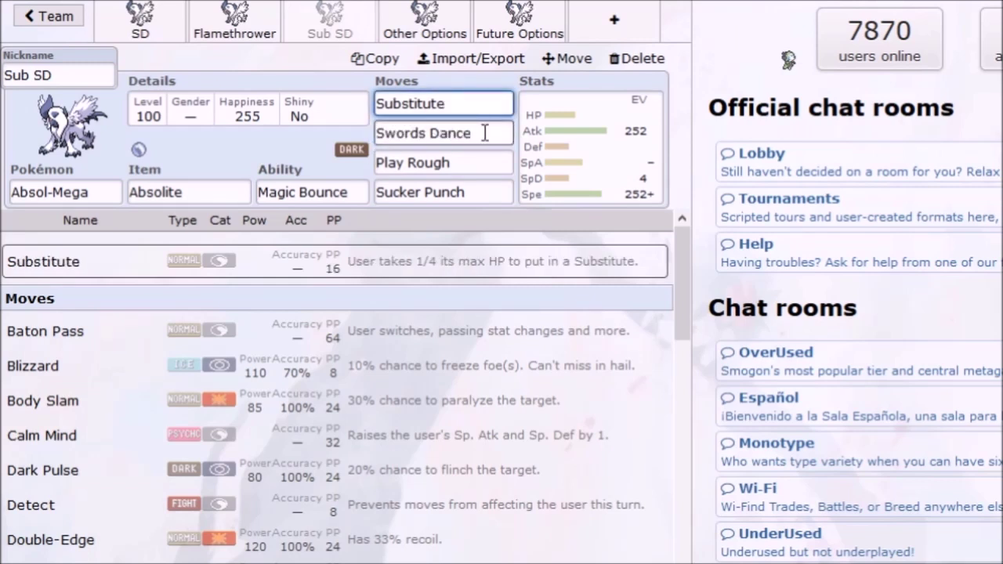
click(485, 133)
click(471, 133)
click(474, 133)
click(475, 132)
drag(473, 133, 392, 135)
click(420, 138)
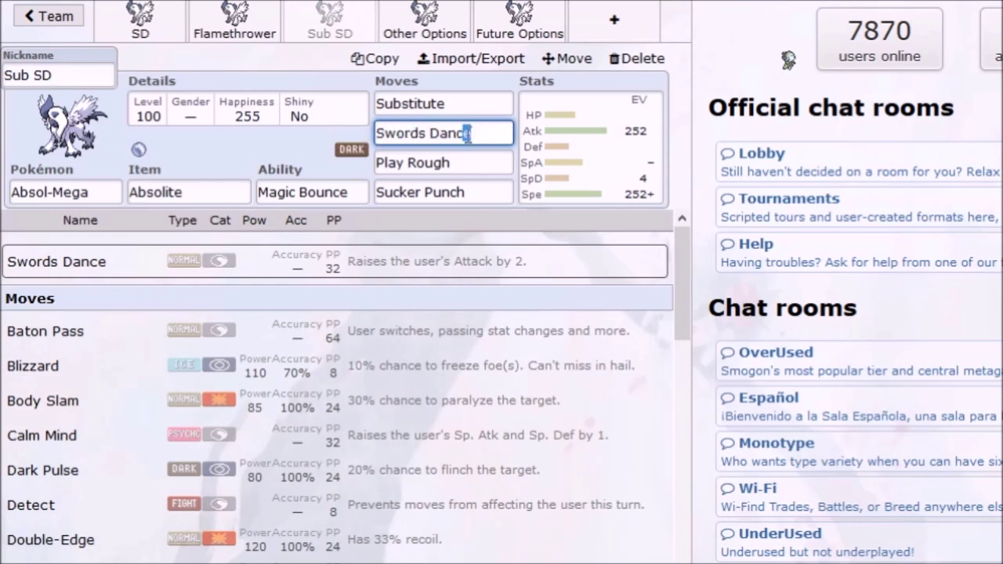
Step: Compare Play Rough and Sucker Punch in the Sub SD set
click(480, 162)
click(472, 188)
click(476, 163)
Step: Replace Sucker Punch in the fourth move slot of the Sub SD set with Night Slash
click(491, 193)
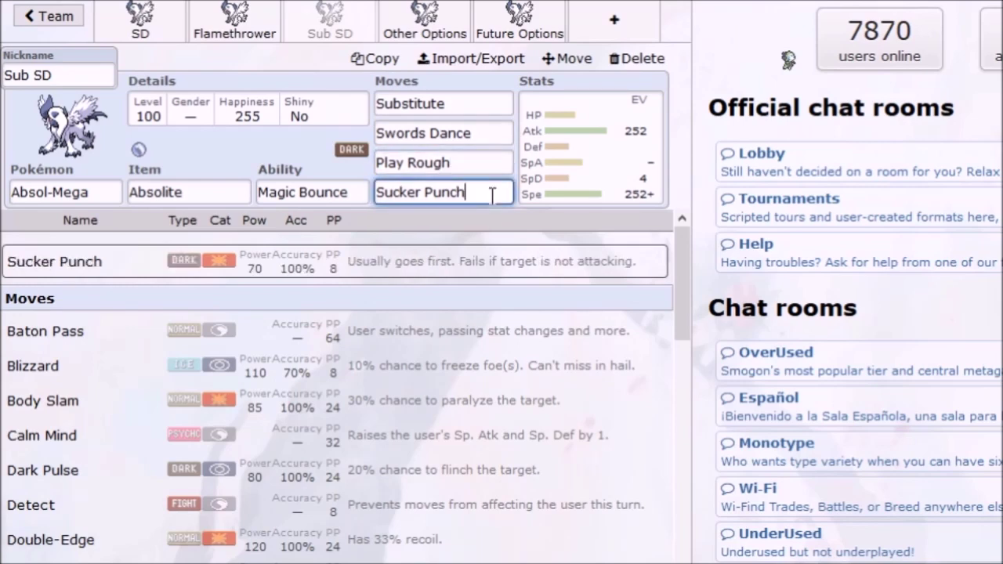
key(BackSpace)
key(BackSpace)
key(BackSpace)
key(BackSpace)
key(BackSpace)
key(BackSpace)
key(BackSpace)
key(BackSpace)
key(BackSpace)
key(BackSpace)
key(BackSpace)
text(night)
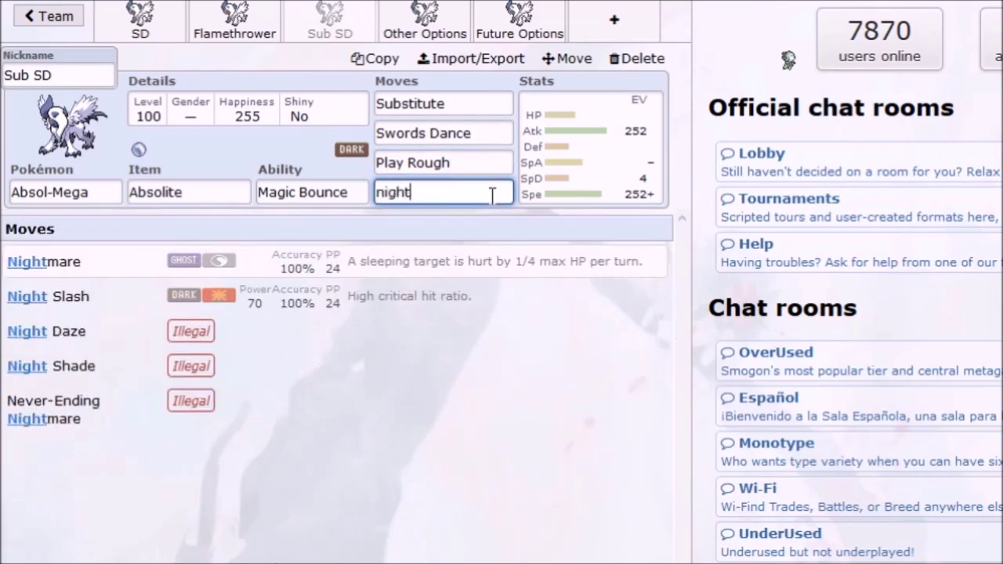
click(446, 297)
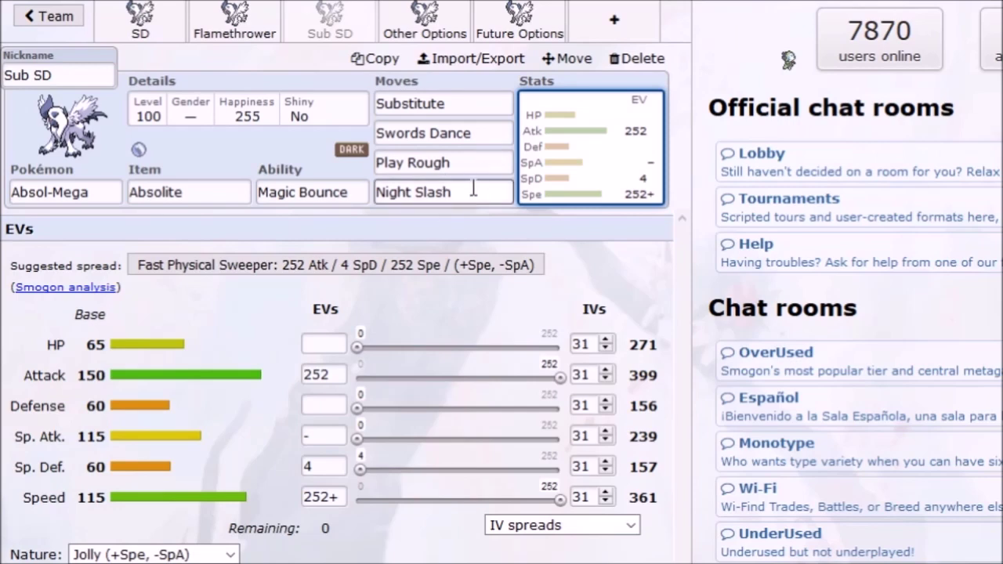
Step: Restore Sucker Punch as the fourth move of the Sub SD set
click(477, 193)
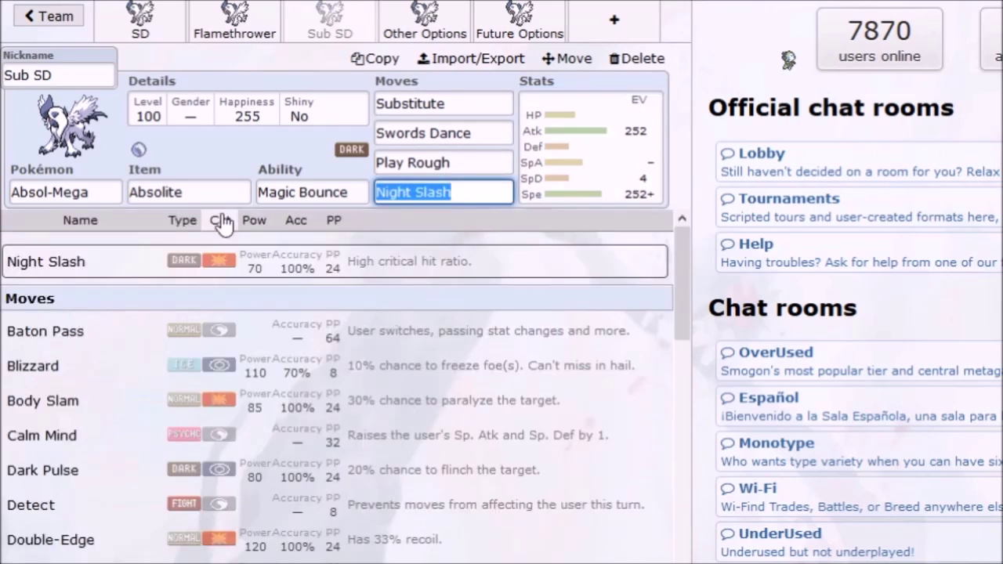
text(sucker)
click(300, 265)
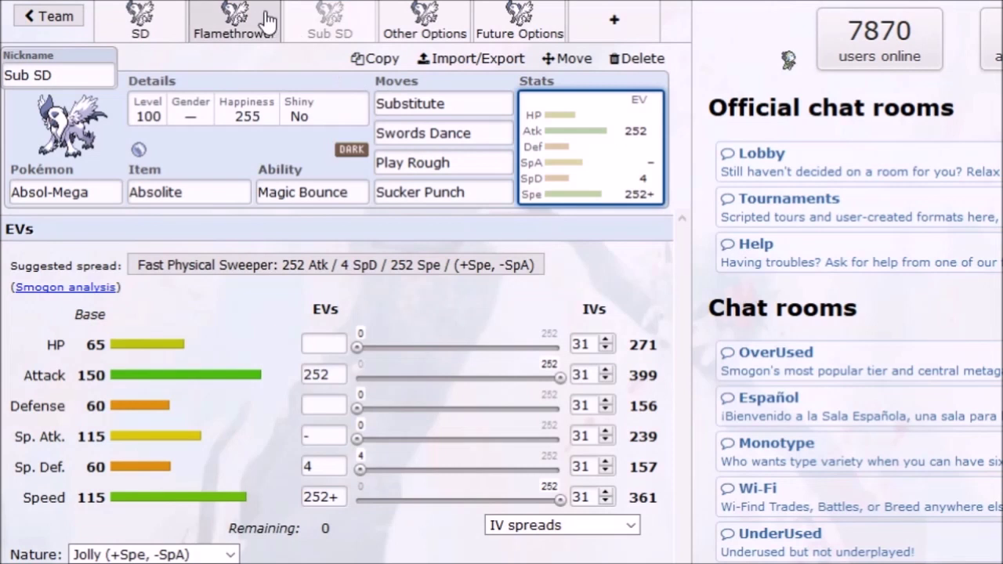
Step: Recheck the base Sp. Atk. of the Flamethrower set and the Sp. Def. EVs of the Sub SD set
click(258, 26)
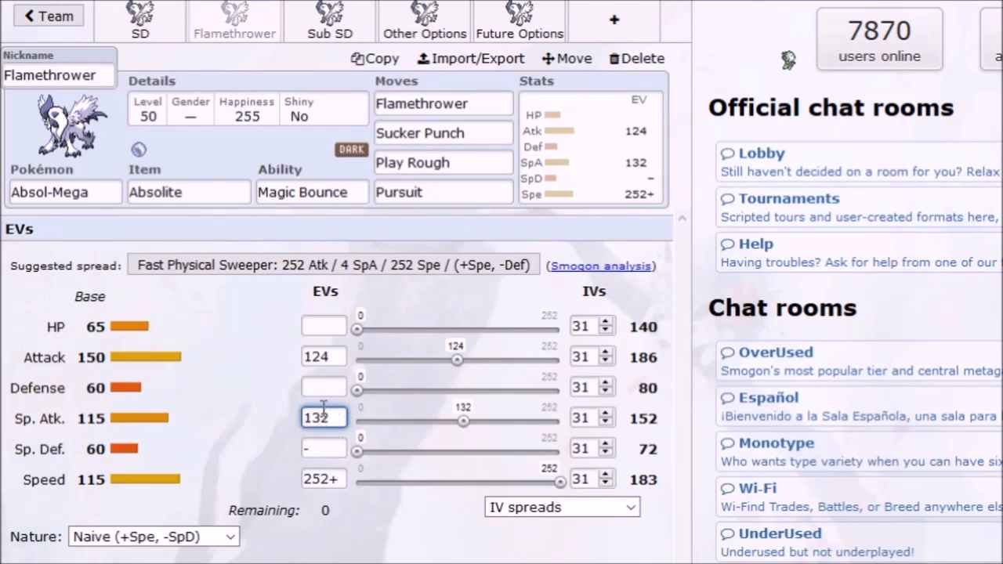
mouse_move(101, 423)
mouse_down()
mouse_move(55, 427)
mouse_move(112, 421)
mouse_up()
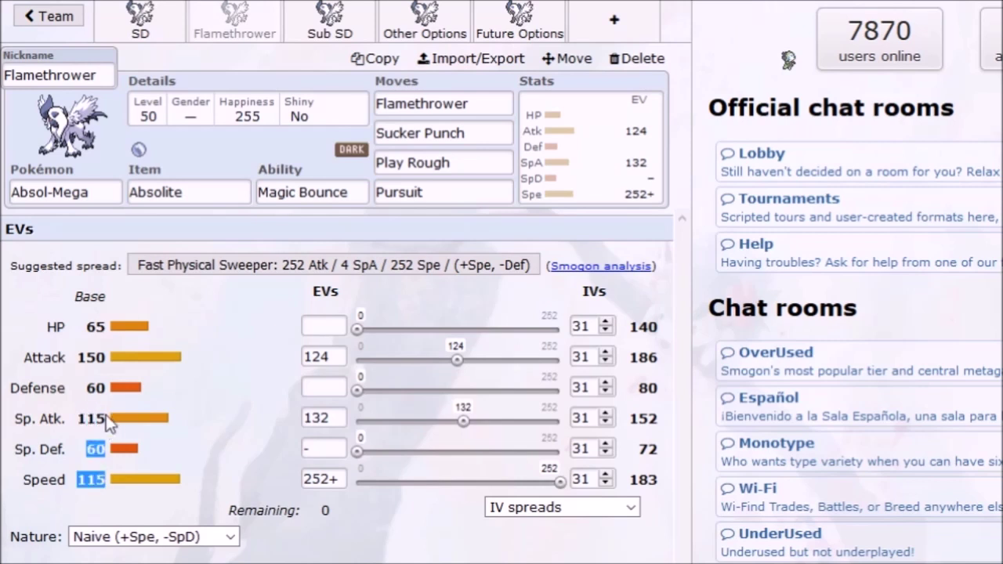
click(106, 420)
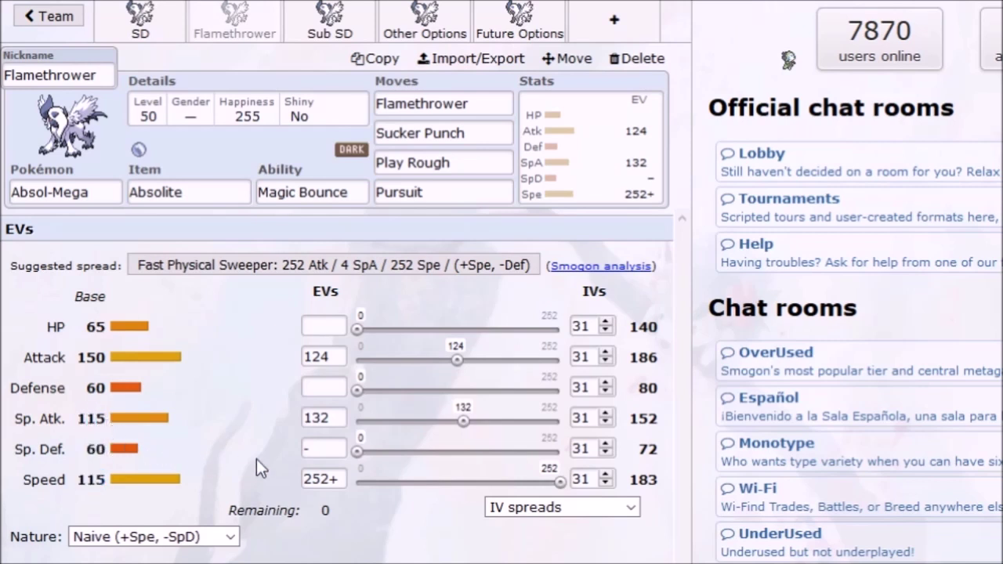
click(367, 24)
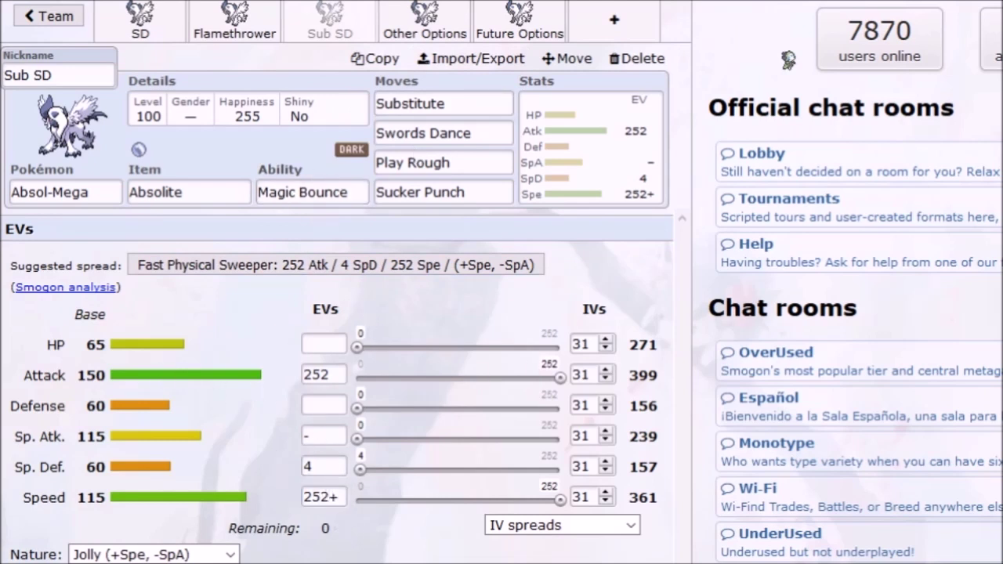
click(322, 467)
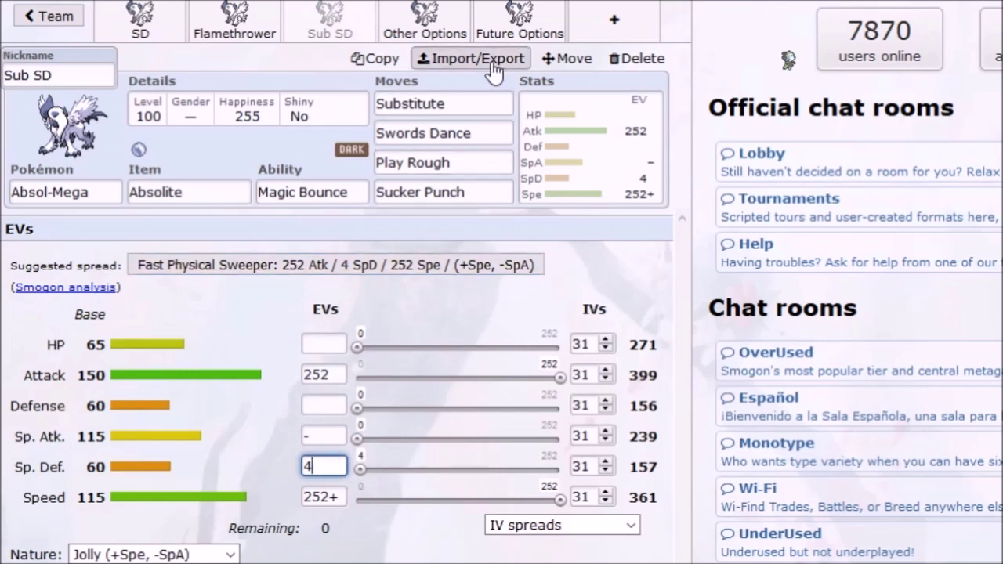
Step: Examine Taunt in the Other Options set and return to the Sub SD set
click(419, 26)
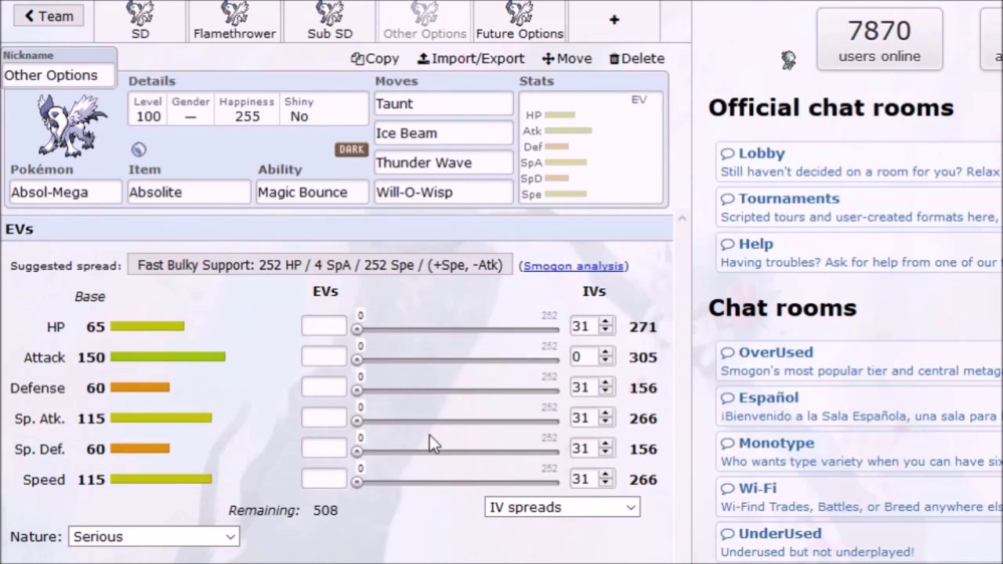
click(462, 103)
drag(439, 102, 390, 110)
click(384, 104)
shift+click(429, 107)
click(429, 106)
click(328, 27)
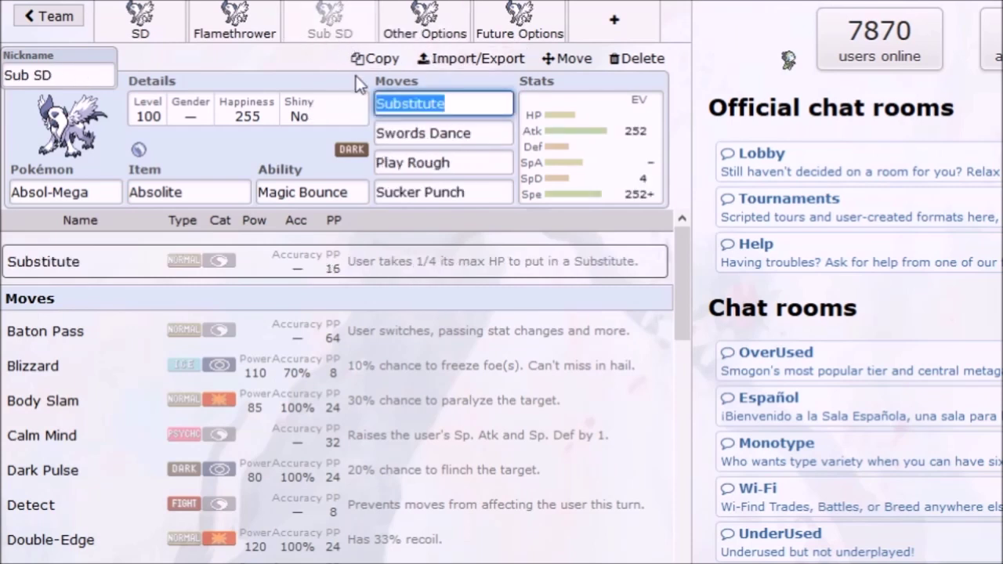
Step: Compare the moves of the Sub SD set with those of the Other Options set, ending on Other Options
click(424, 25)
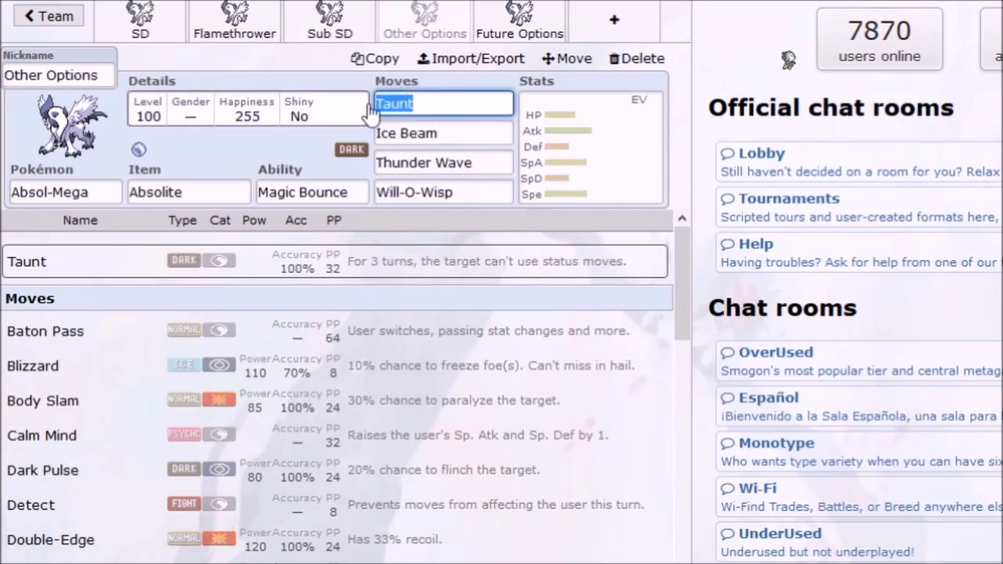
click(335, 32)
click(412, 35)
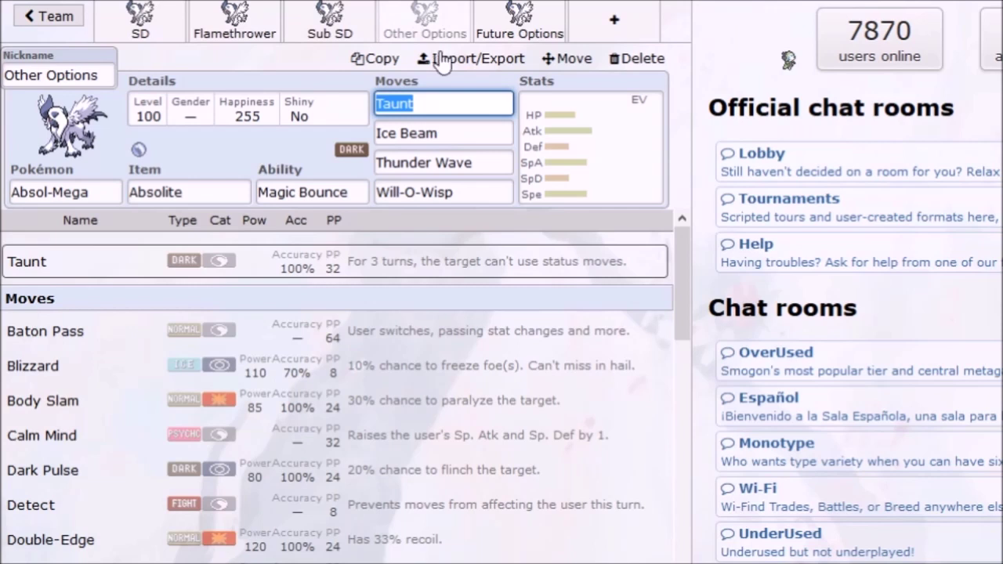
click(327, 32)
click(426, 32)
click(331, 31)
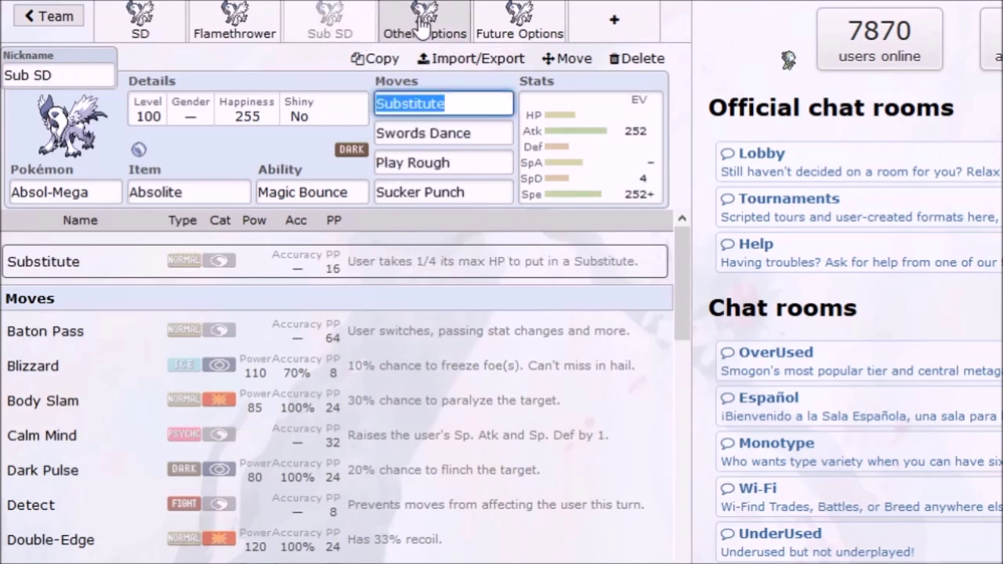
click(423, 27)
click(332, 25)
click(404, 25)
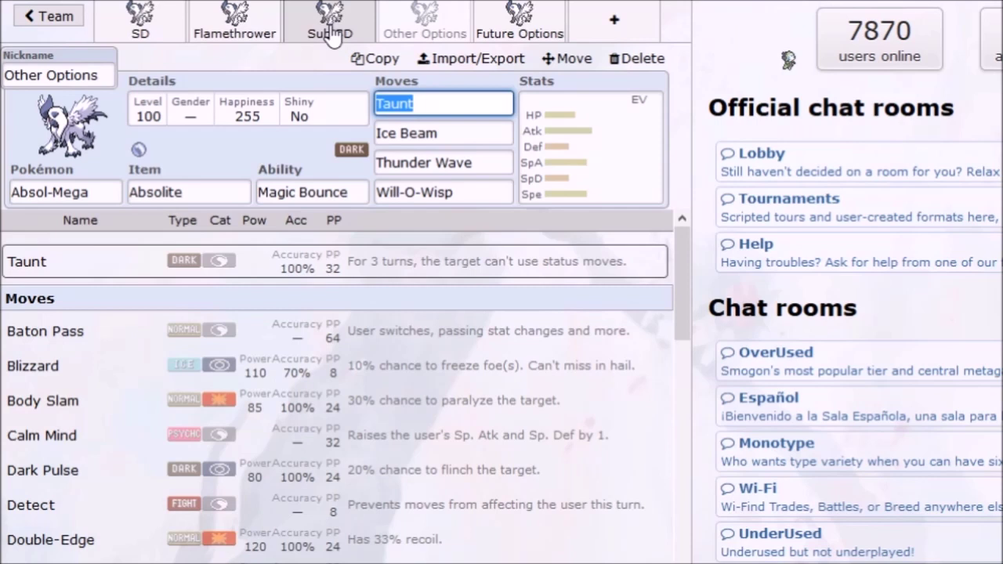
Step: Examine Ice Beam in the second move slot of the Other Options set
click(439, 133)
drag(438, 133, 373, 135)
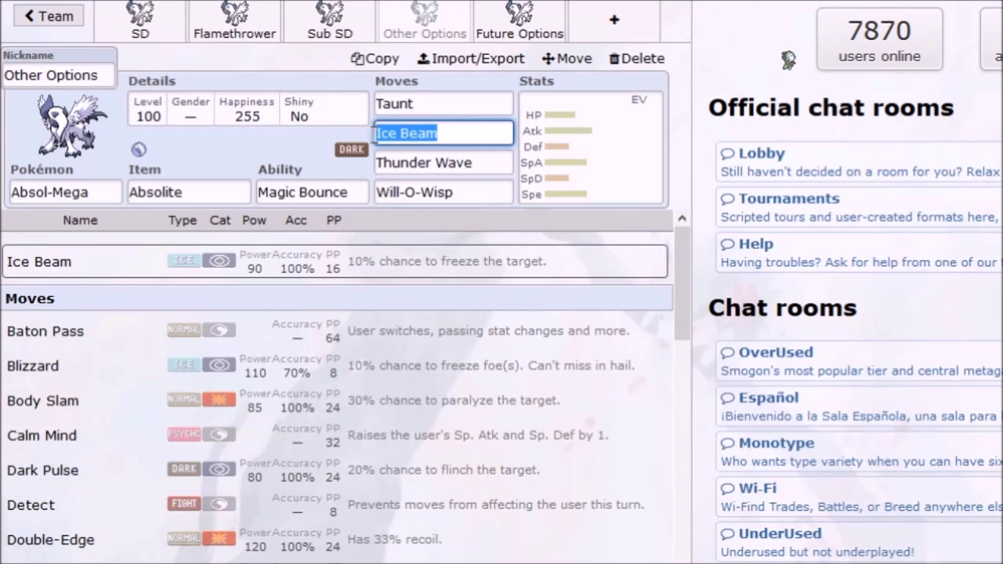
click(448, 133)
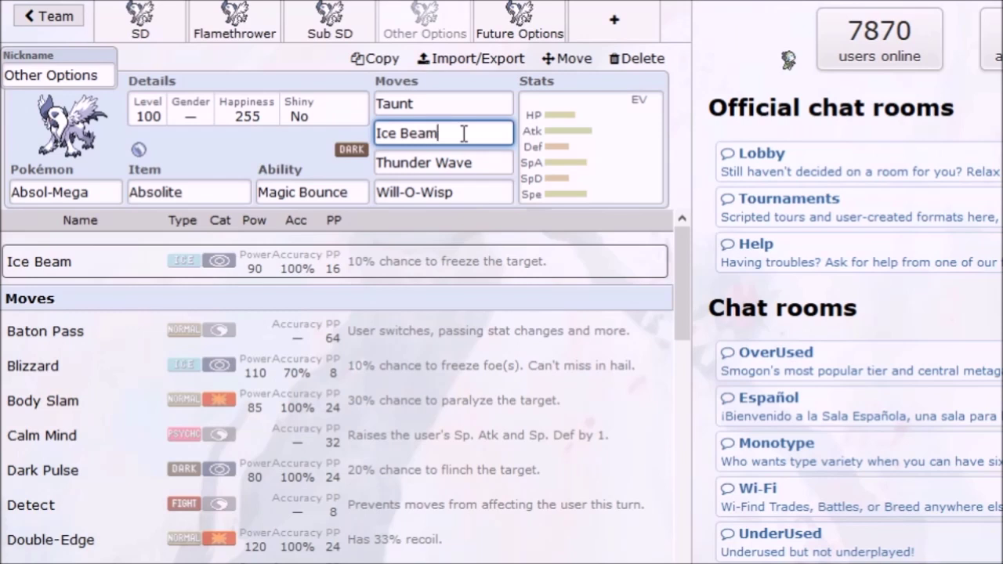
key(Tab)
key(Return)
Step: Compare the details of Thunder Wave and Will-O-Wisp in the Other Options set
click(492, 167)
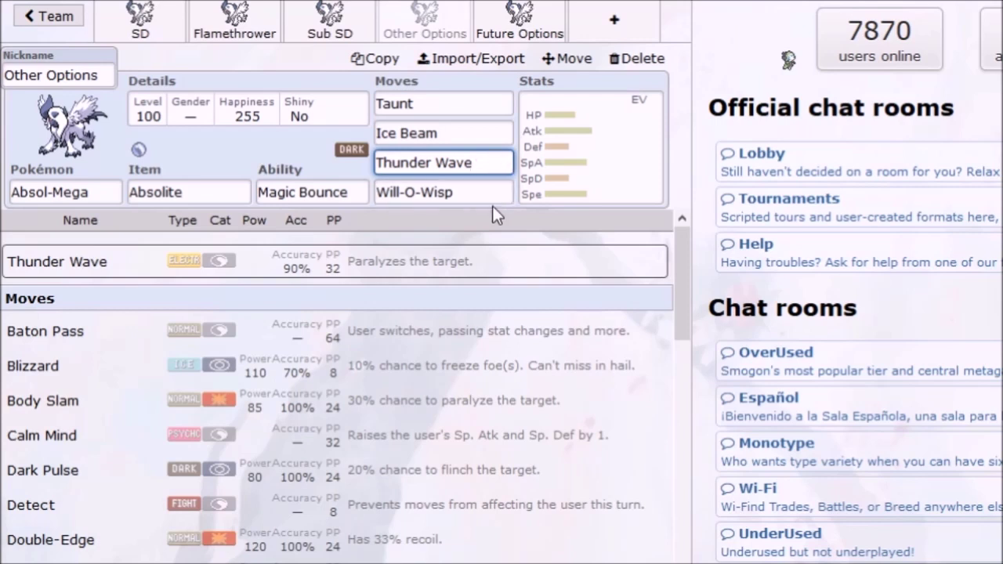
click(494, 194)
drag(468, 193, 353, 191)
click(483, 189)
click(495, 163)
click(483, 188)
click(495, 163)
click(483, 186)
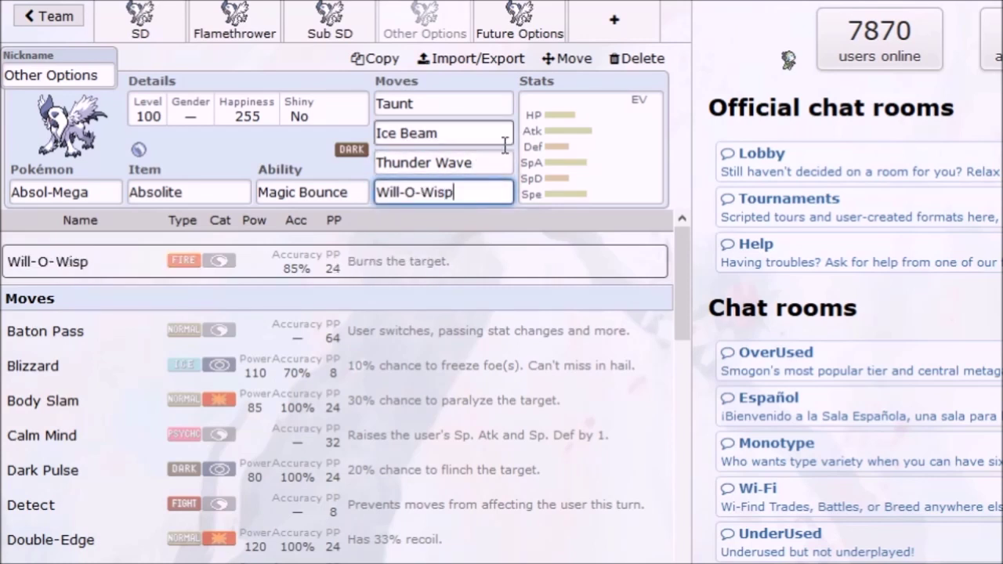
Step: Go through Taunt, Ice Beam, Thunder Wave and Will-O-Wisp once more in the Other Options set
click(494, 104)
click(489, 160)
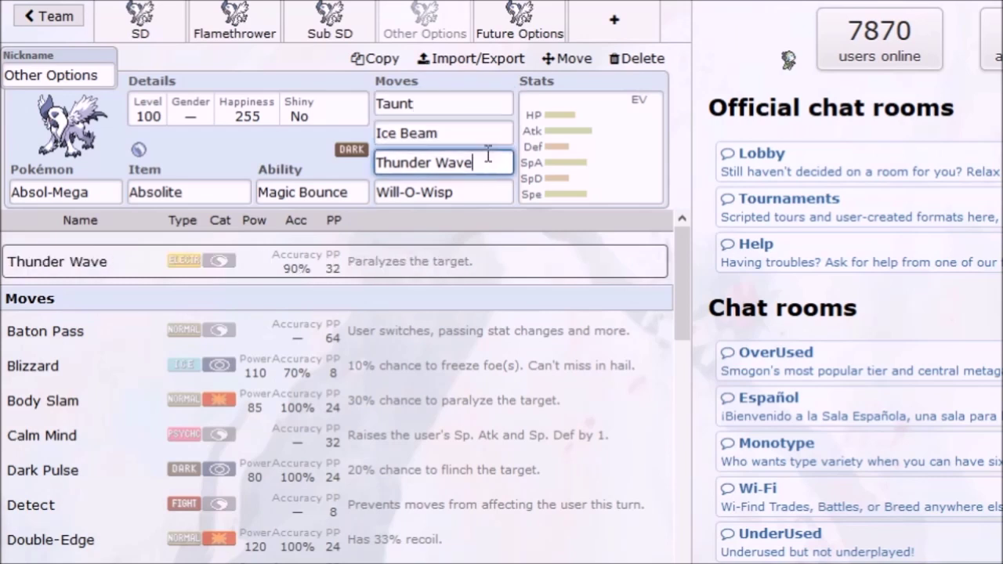
click(490, 194)
click(492, 165)
click(481, 108)
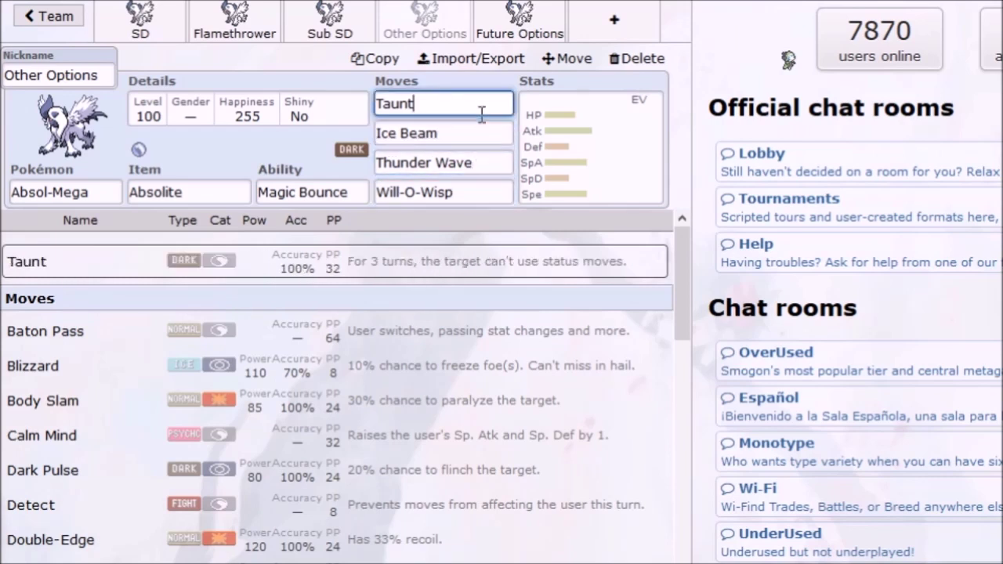
click(491, 135)
click(481, 195)
click(500, 161)
click(496, 133)
click(494, 110)
click(486, 160)
click(485, 188)
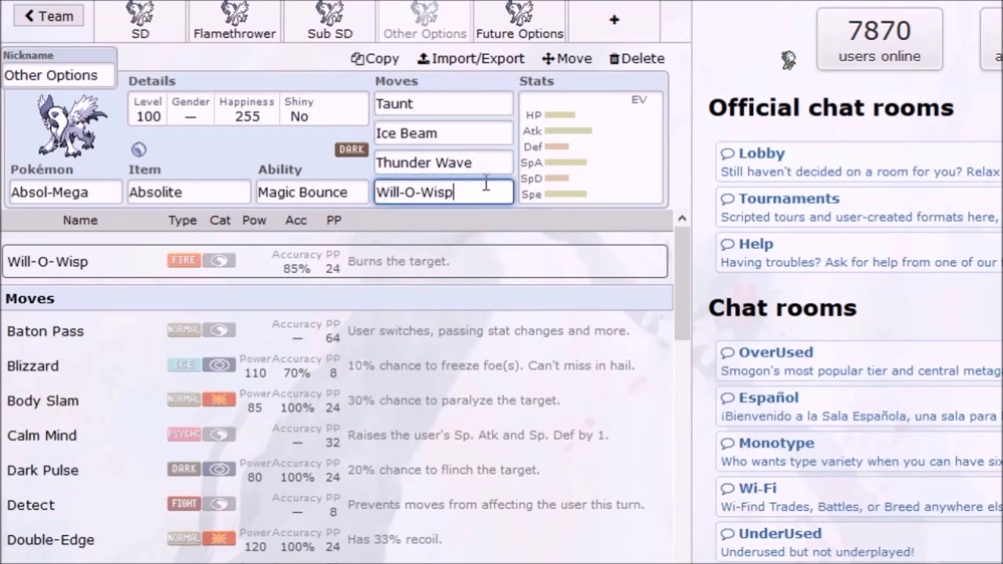
click(477, 157)
click(473, 100)
click(473, 134)
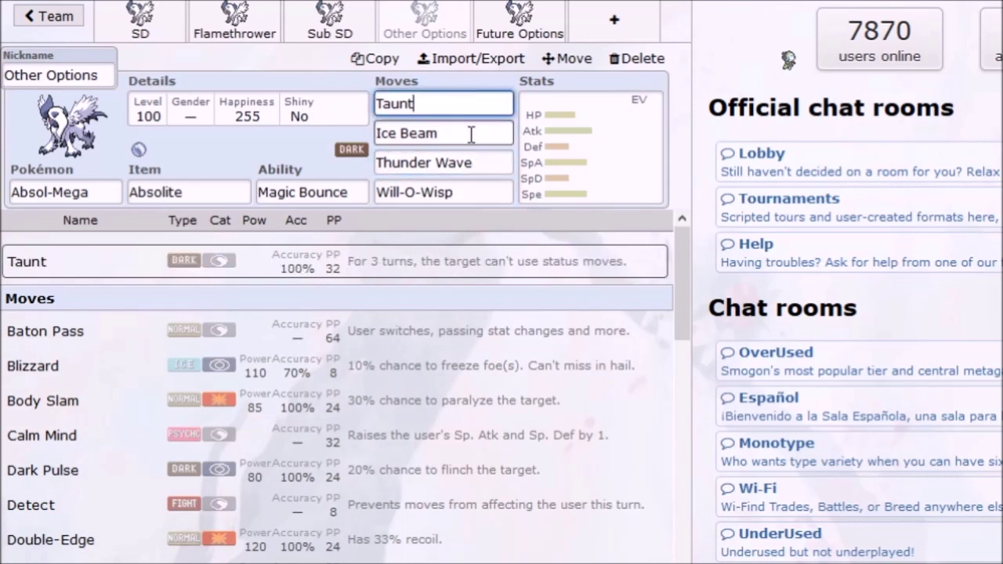
click(483, 165)
Step: Recheck the Sub SD set against the Flamethrower set
click(325, 29)
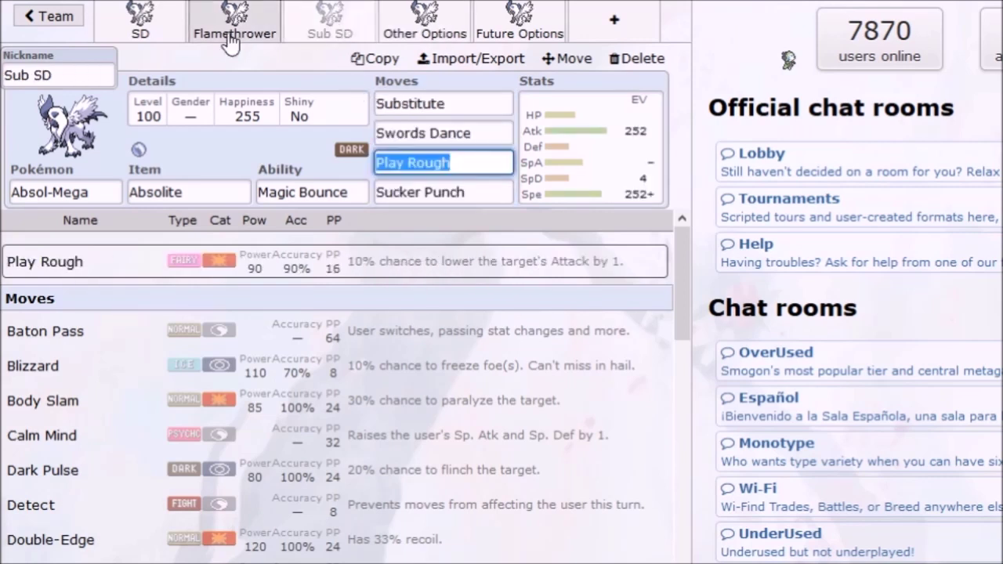
click(224, 33)
click(330, 28)
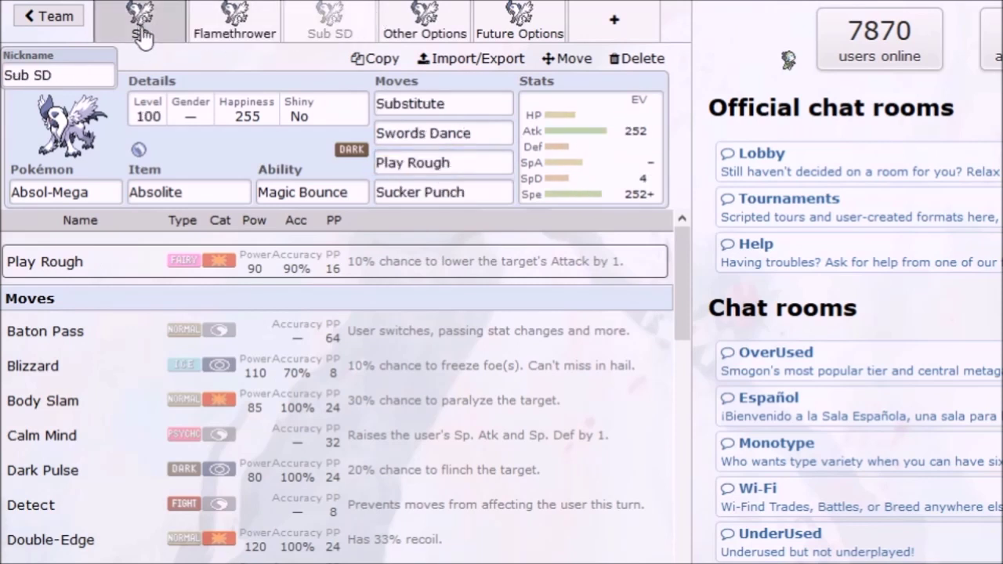
click(265, 26)
click(330, 23)
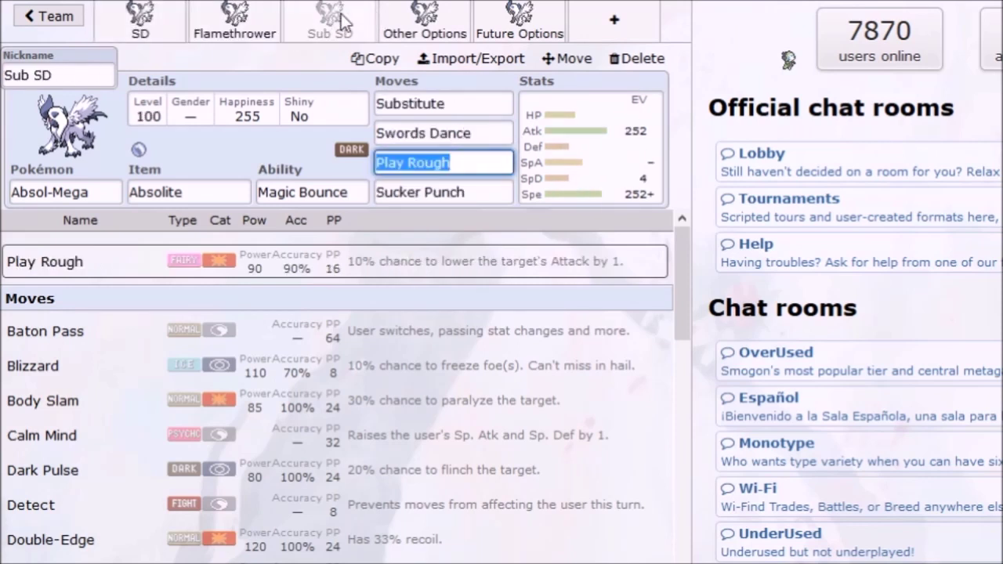
Step: Examine Knock Off in the Future Options set and compare it with Pursuit in the SD set
click(535, 29)
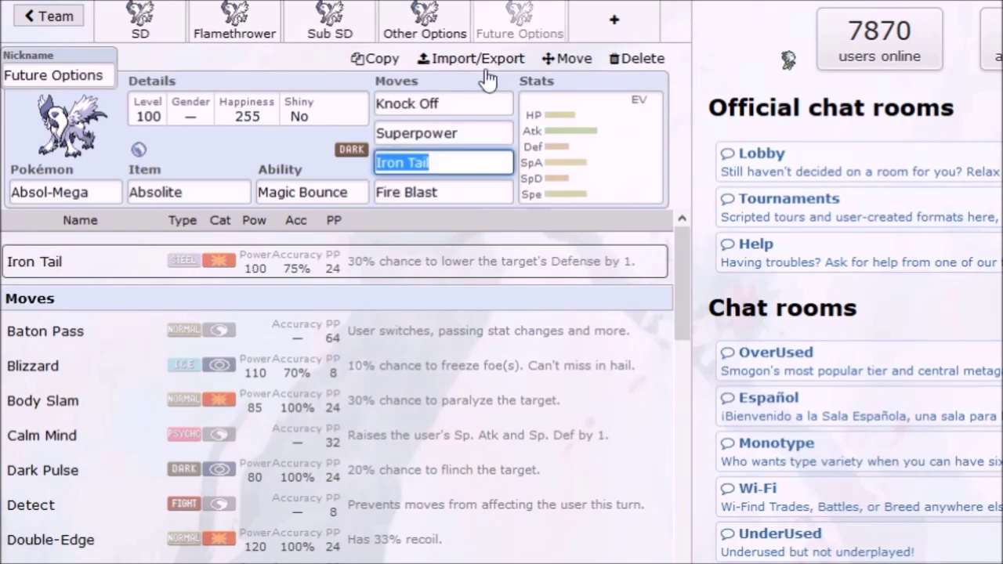
click(480, 102)
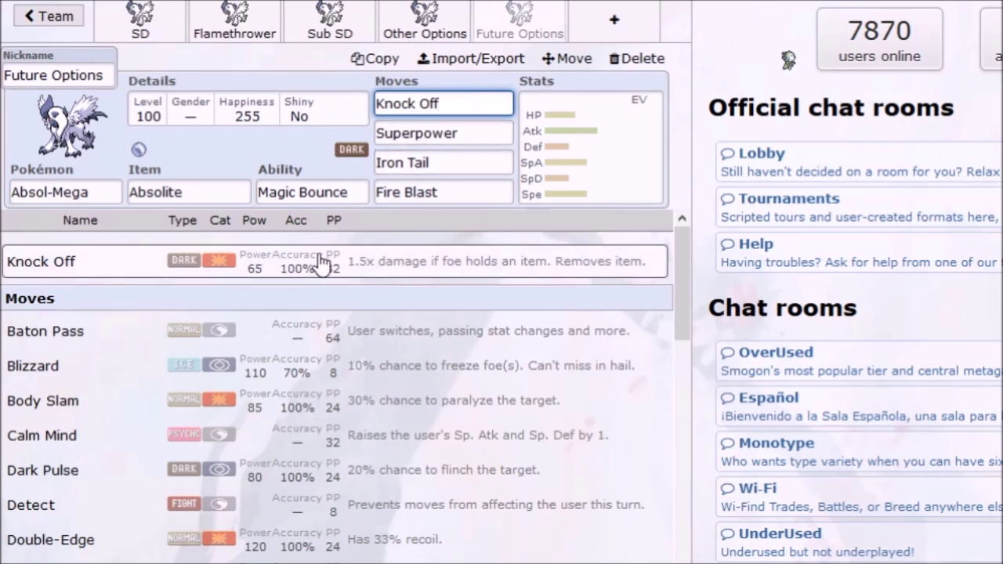
click(330, 23)
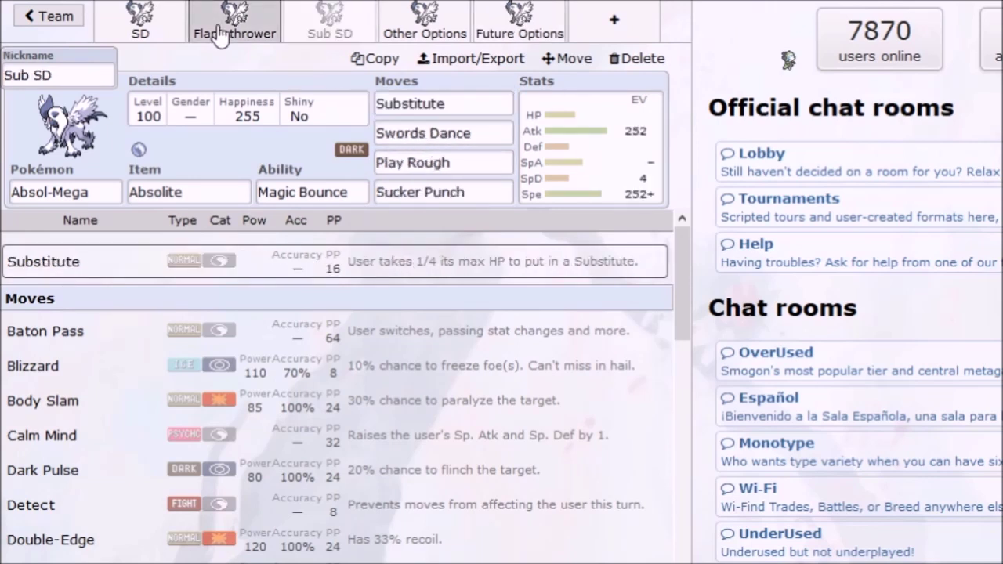
click(141, 24)
click(470, 170)
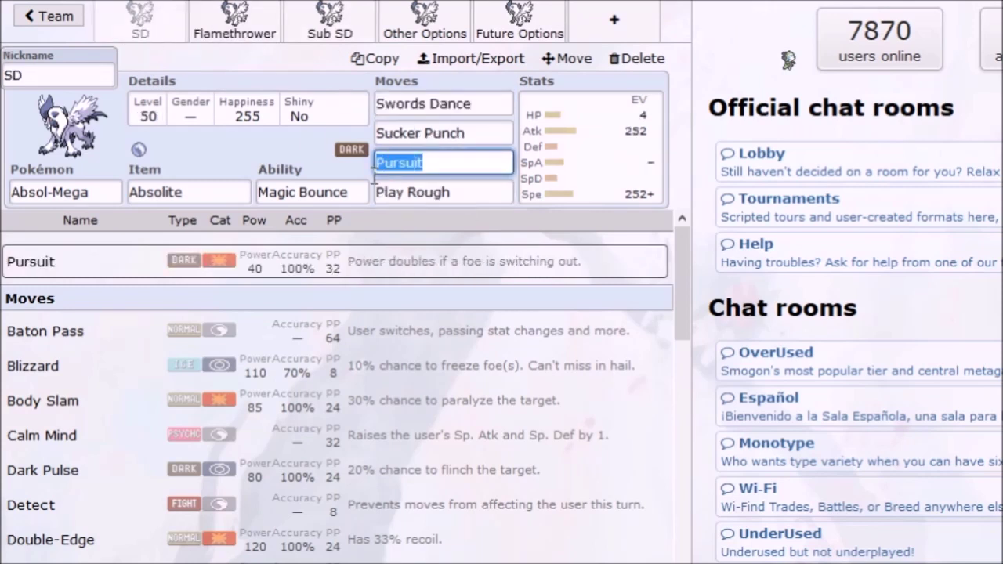
click(436, 162)
Step: Examine Superpower in the Future Options set and compare it with the SD set's second move
click(453, 25)
click(501, 25)
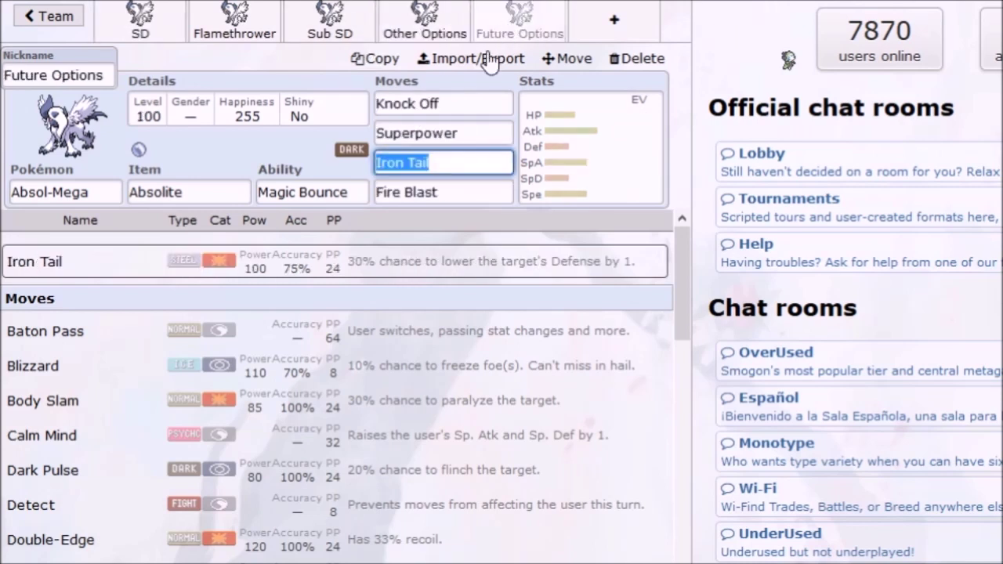
click(480, 138)
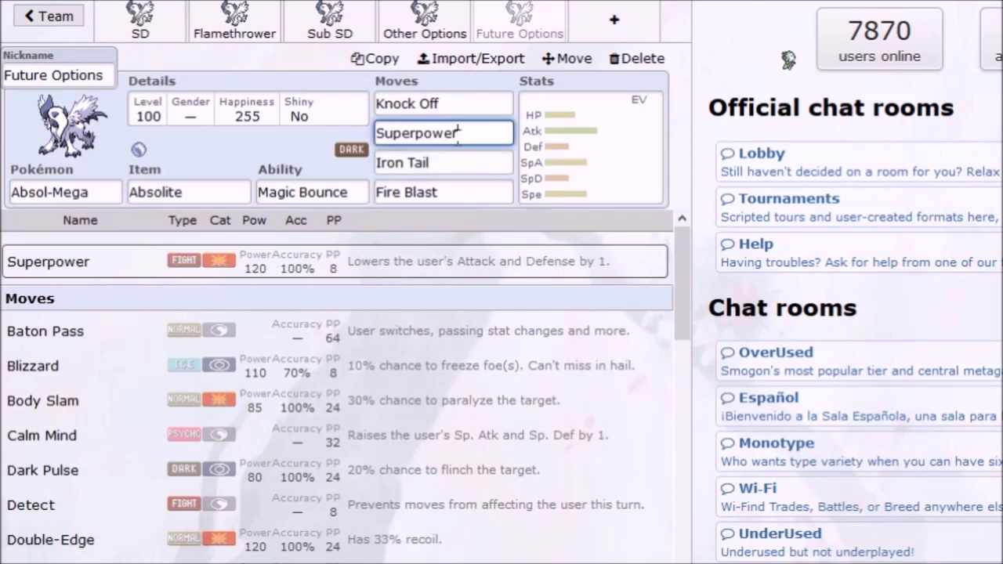
double_click(459, 133)
click(177, 16)
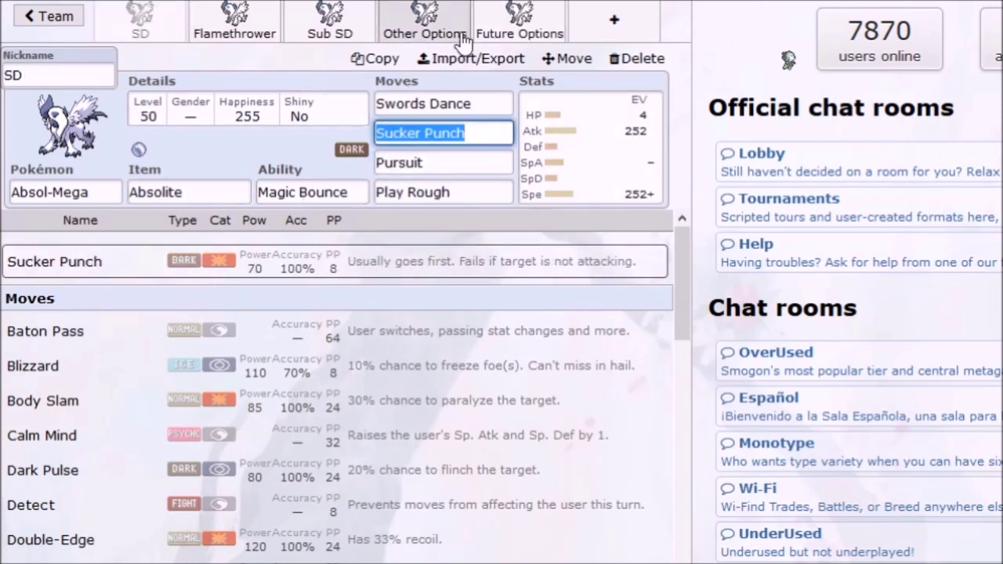
click(441, 26)
click(511, 26)
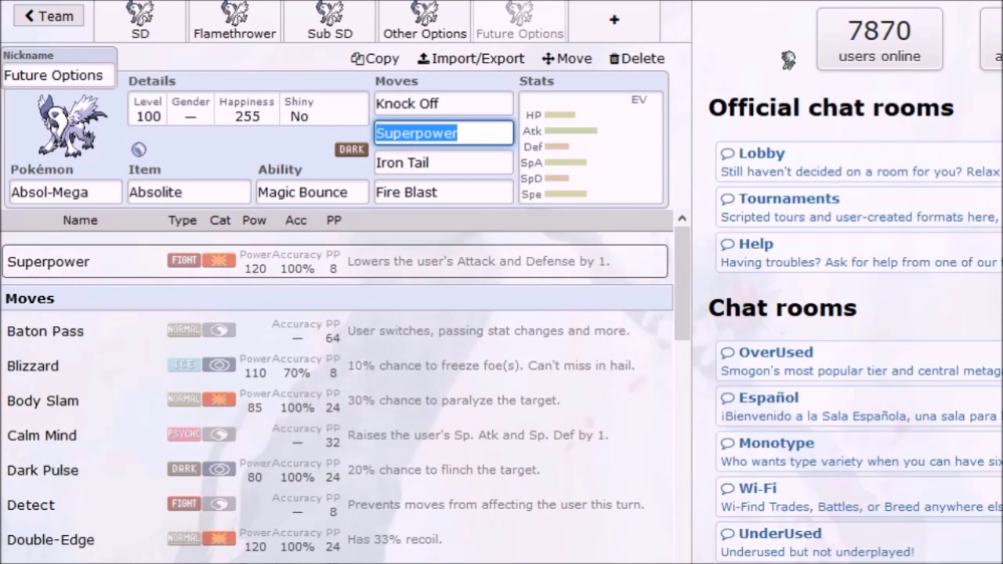
key(Escape)
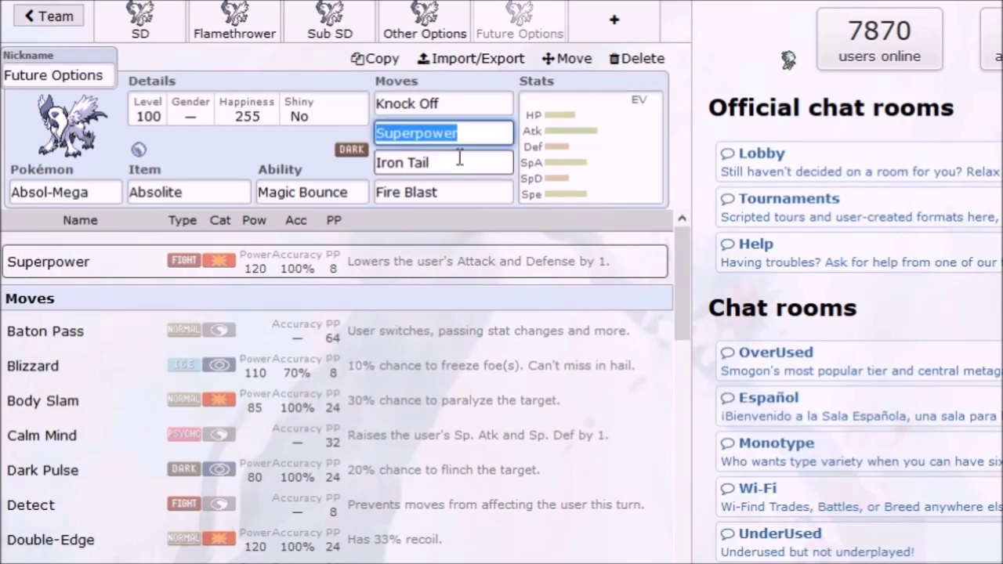
Step: Examine Iron Tail and Fire Blast in the Future Options set, and open the EV spread of the Flamethrower set
click(379, 163)
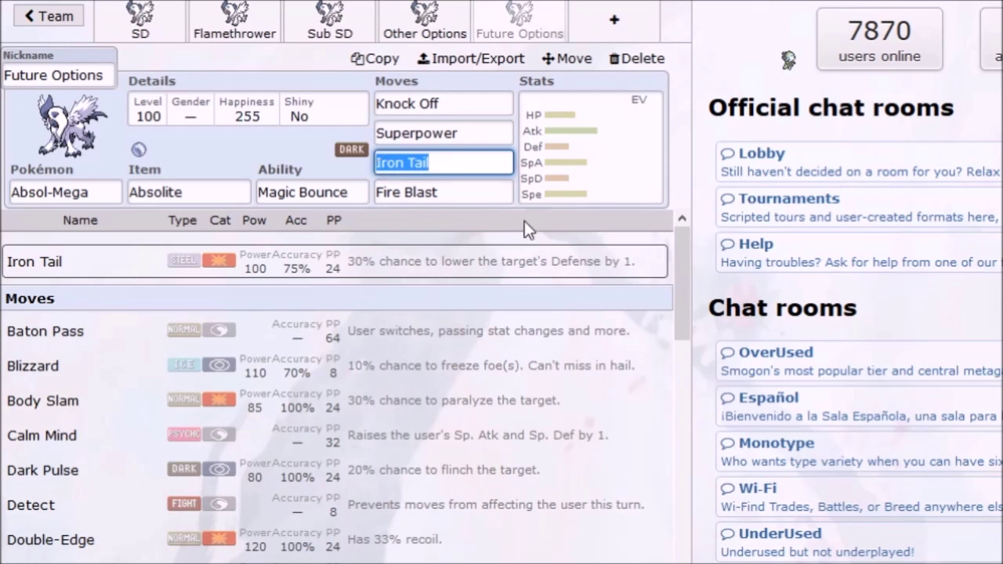
click(380, 193)
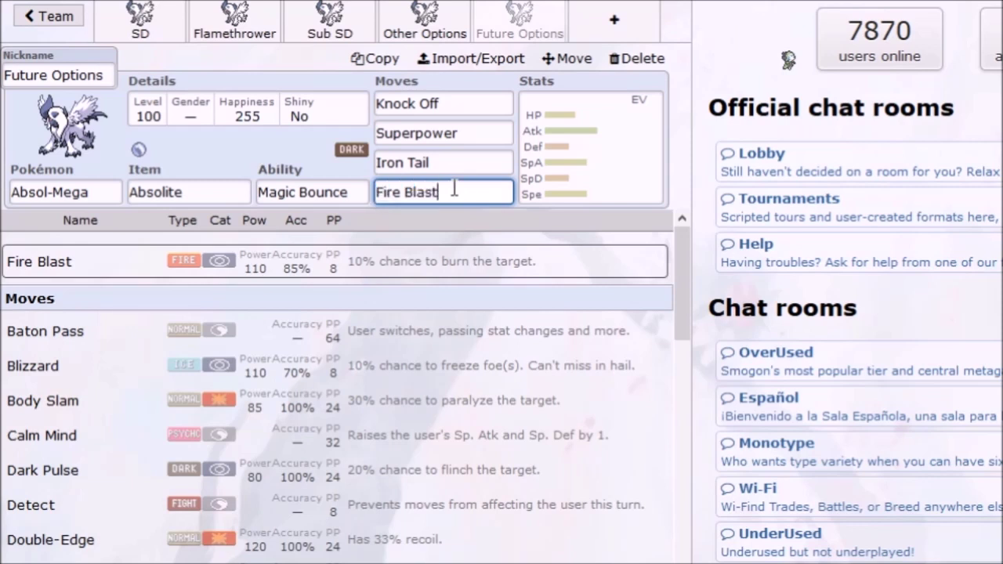
click(268, 26)
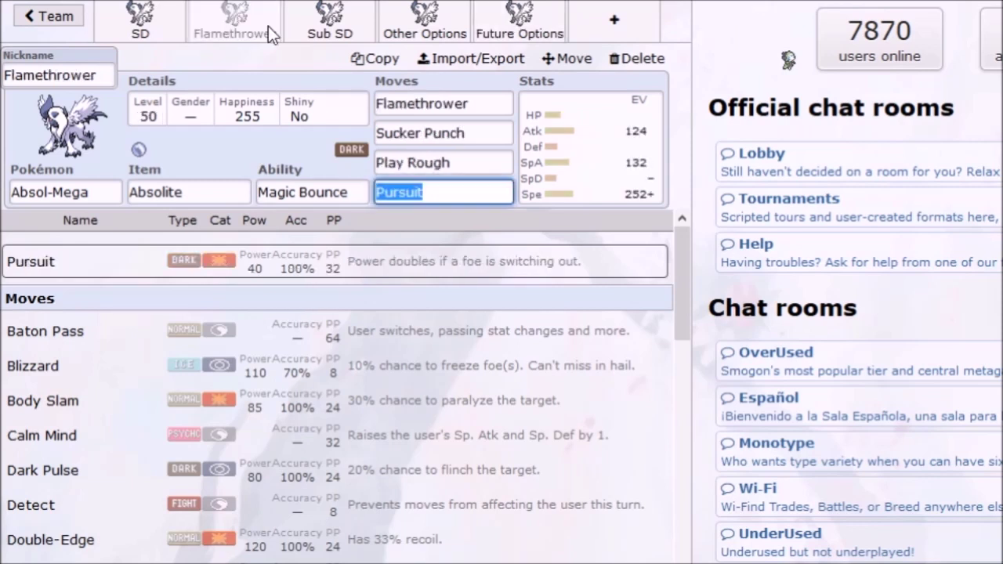
click(473, 101)
click(586, 152)
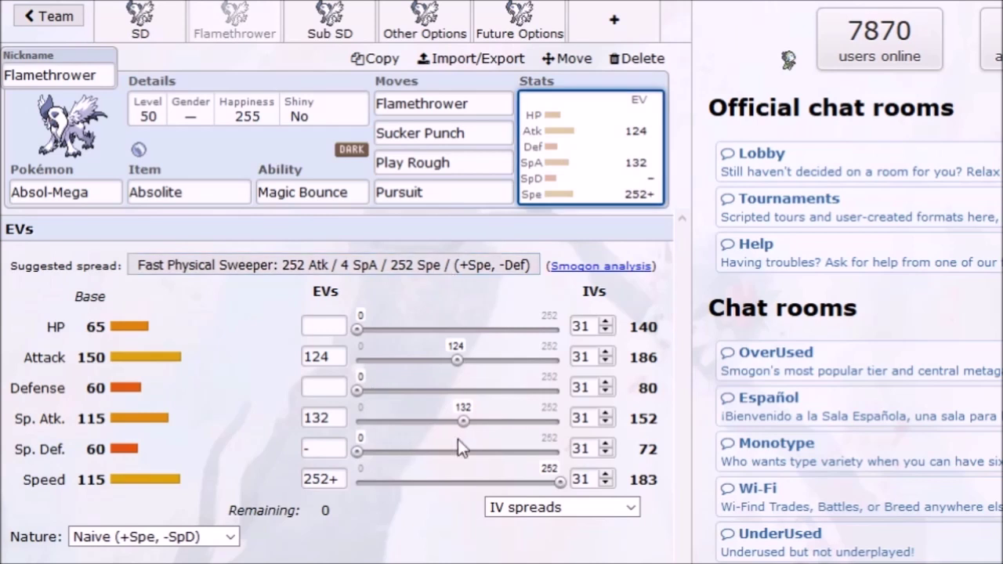
Step: Set the Flamethrower set's EVs to 252 Attack and 4 Sp. Atk
double_click(325, 419)
key(BackSpace)
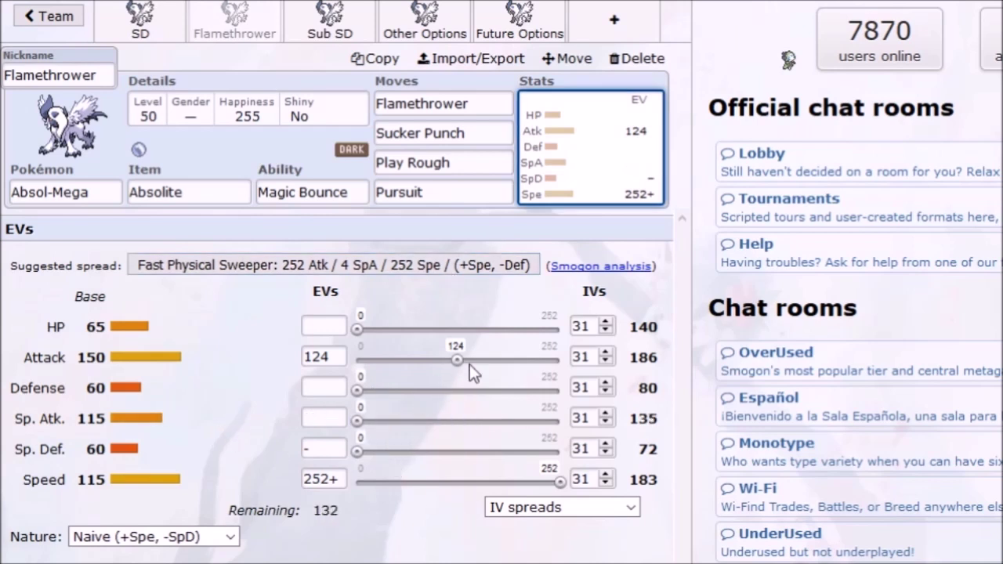
drag(459, 360, 553, 360)
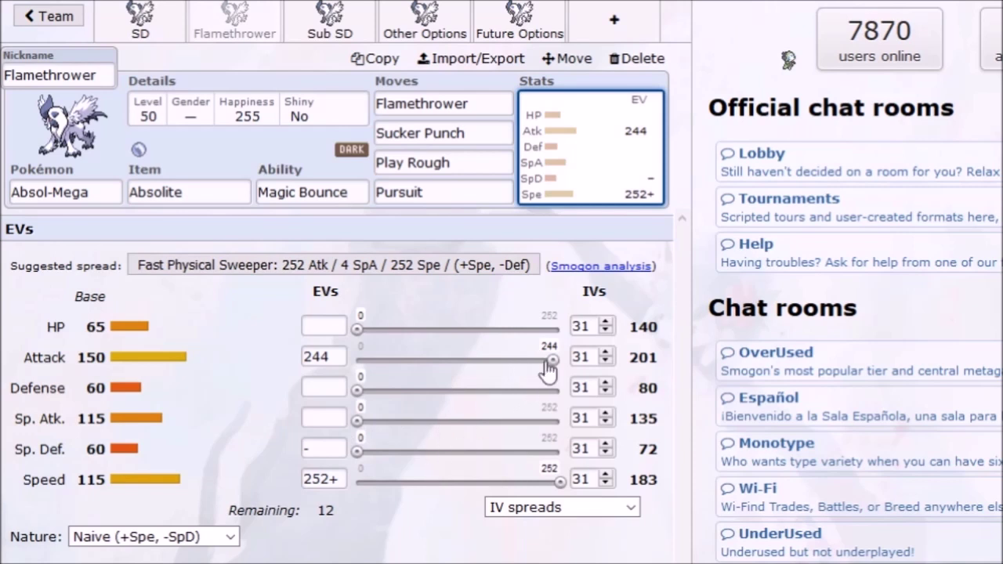
drag(552, 361, 571, 362)
drag(358, 422, 376, 422)
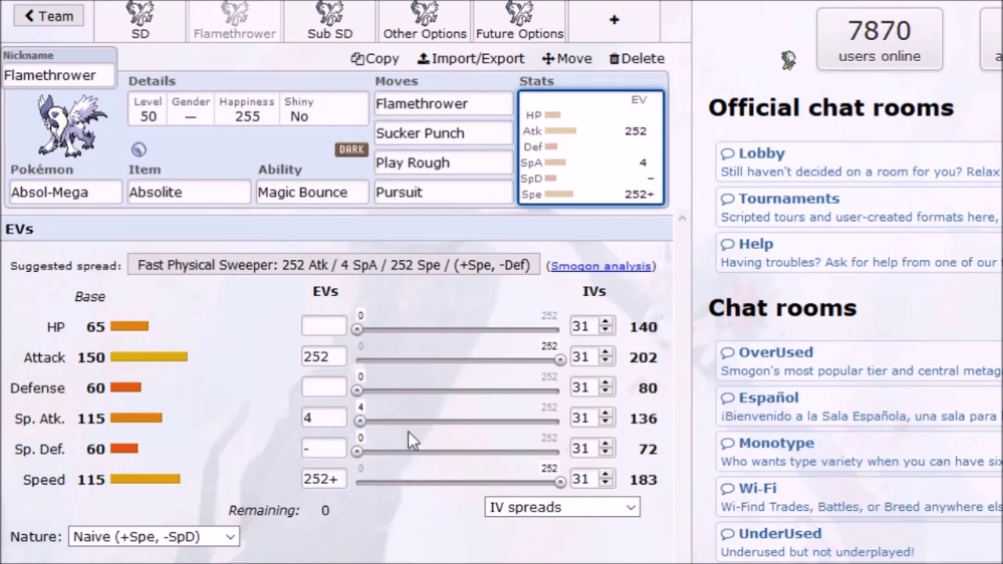
Step: Set the Flamethrower set's EVs to 132 Attack and 124 Sp. Atk., and return to the Future Options set
drag(557, 365, 505, 369)
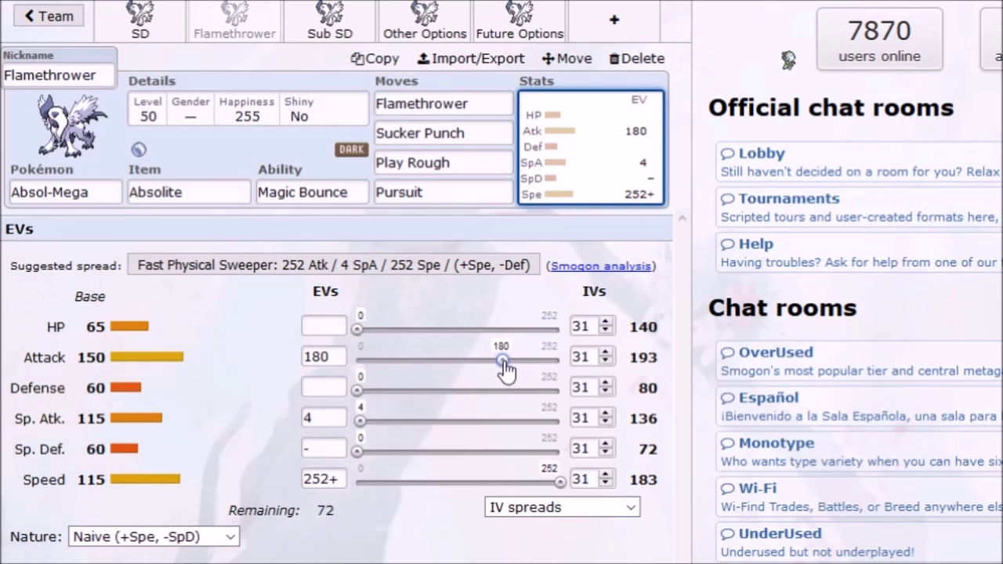
drag(508, 372, 463, 370)
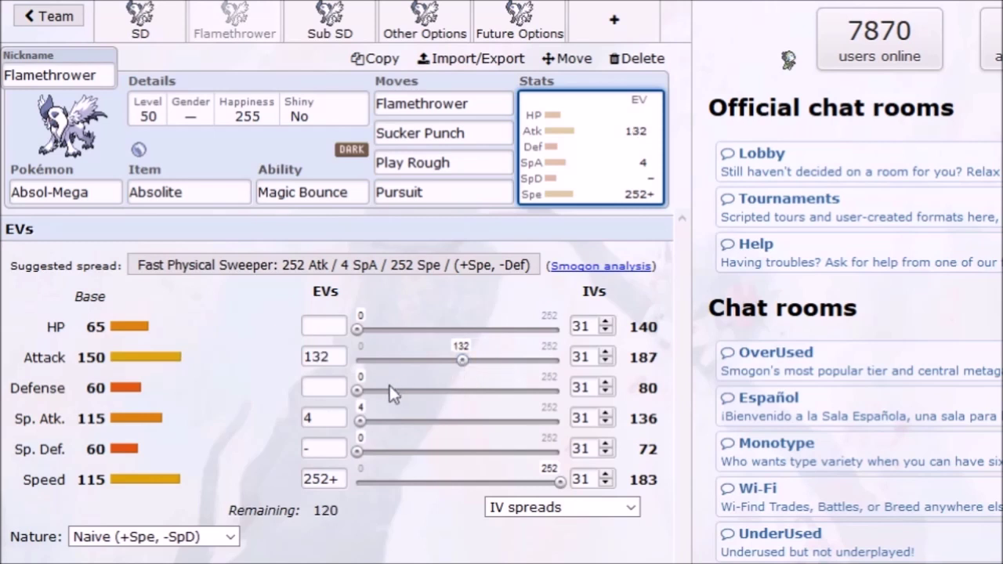
drag(360, 421, 456, 421)
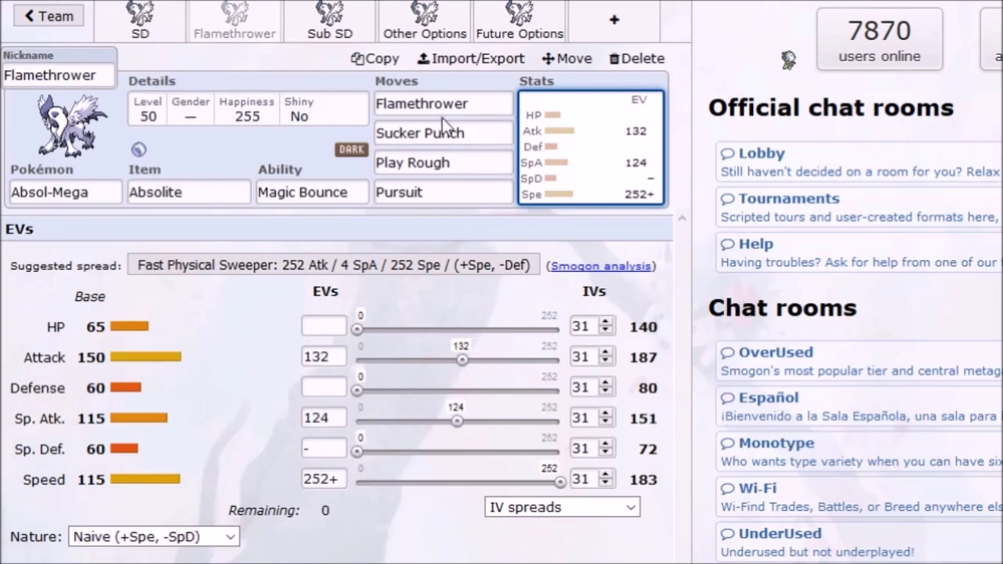
click(519, 20)
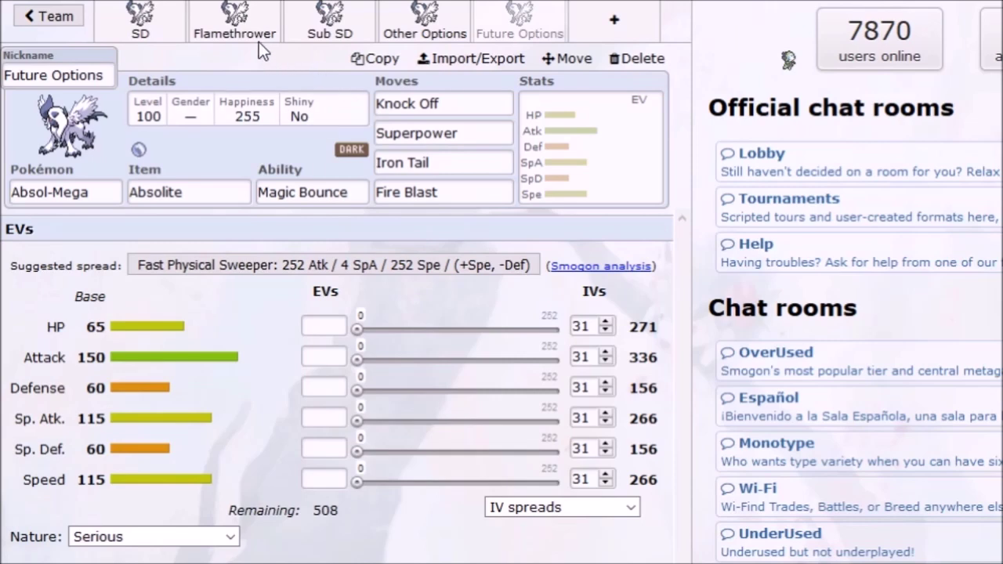
Step: Review all five Mega Absol sets, from SD through Future Options, and return to the SD set
click(160, 27)
click(369, 28)
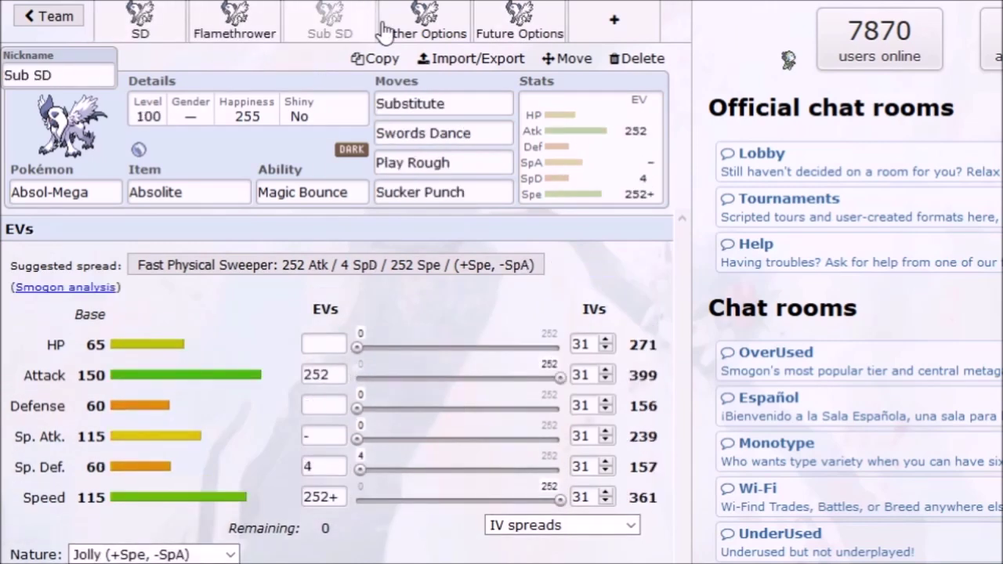
click(392, 30)
click(498, 27)
click(314, 31)
click(216, 33)
click(149, 39)
click(235, 30)
click(329, 28)
click(141, 30)
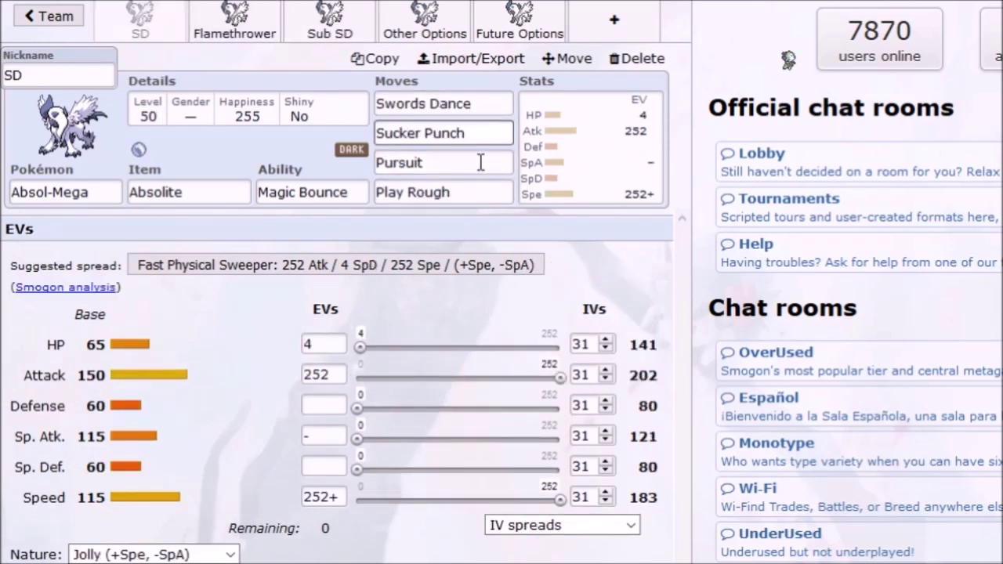
Step: Compare the moves and EV spreads of the SD, Flamethrower and Sub SD sets, finishing on the SD set
click(235, 24)
click(153, 23)
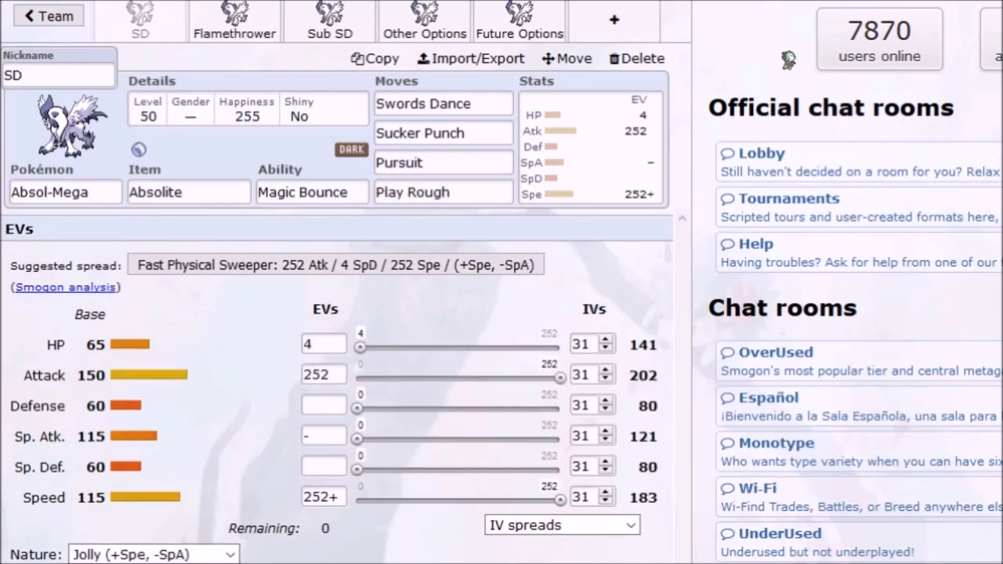
click(244, 33)
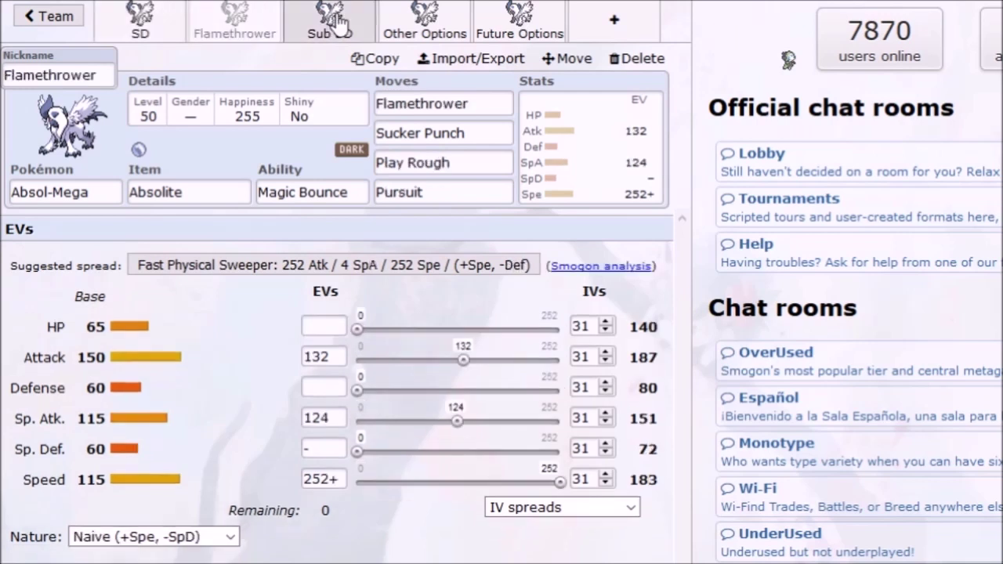
click(327, 29)
click(153, 27)
click(235, 24)
click(141, 31)
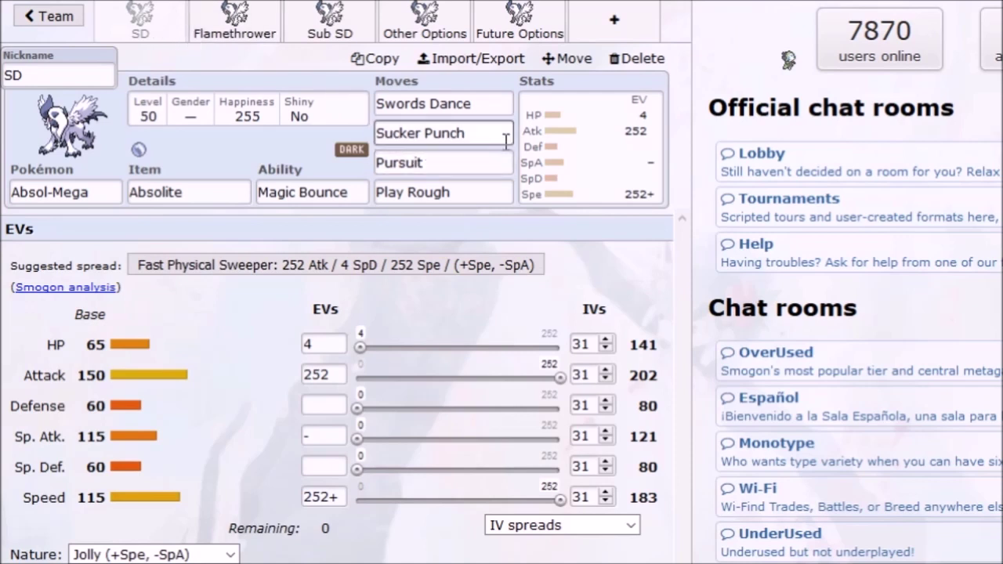
Step: Examine the SD set's Sucker Punch and the Flamethrower set's Flamethrower move details
click(415, 133)
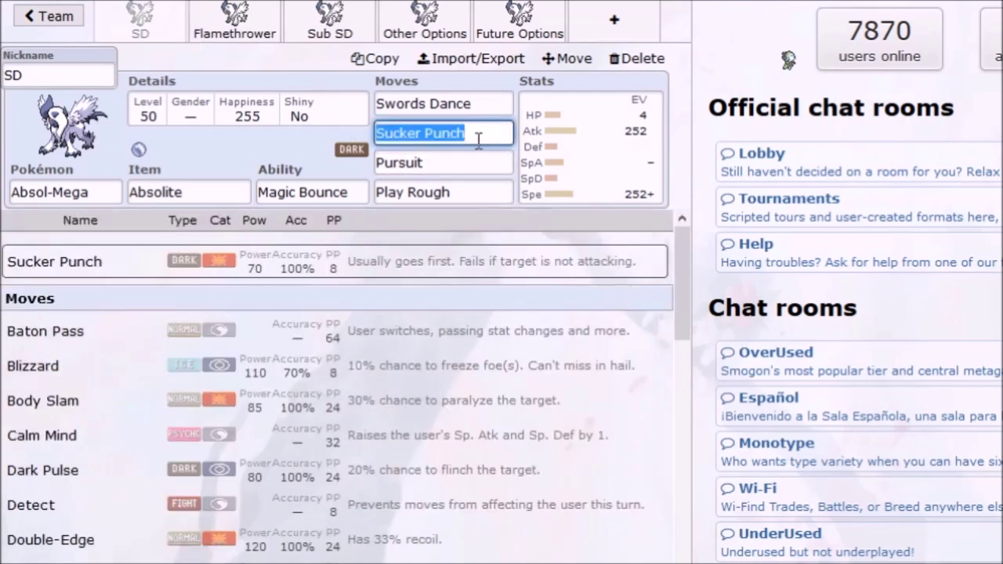
click(241, 31)
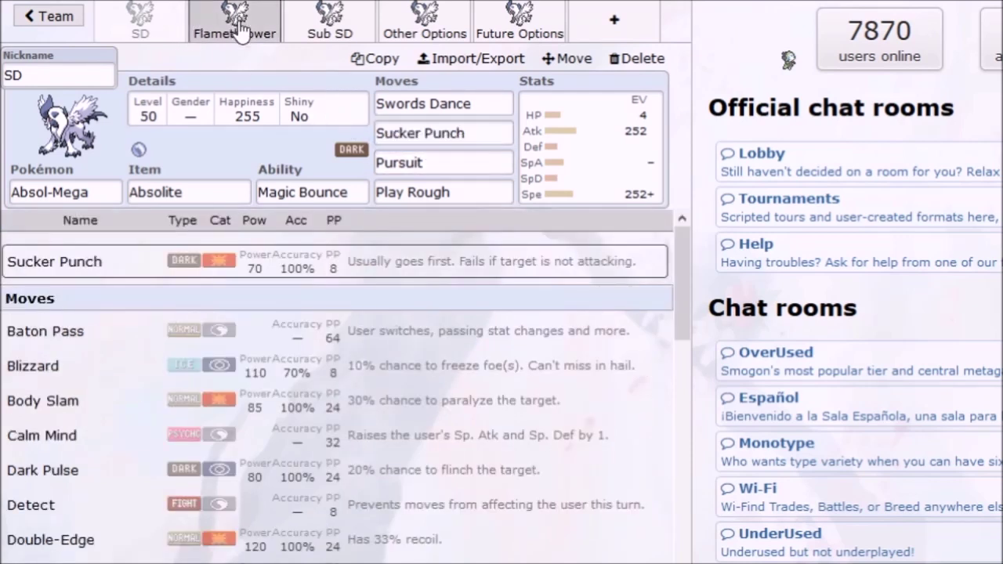
click(241, 31)
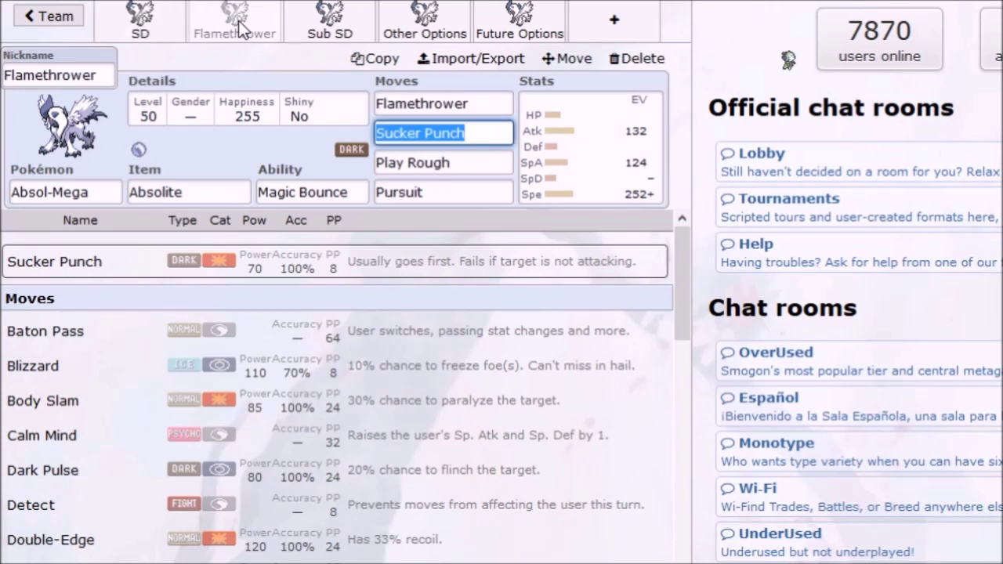
click(483, 97)
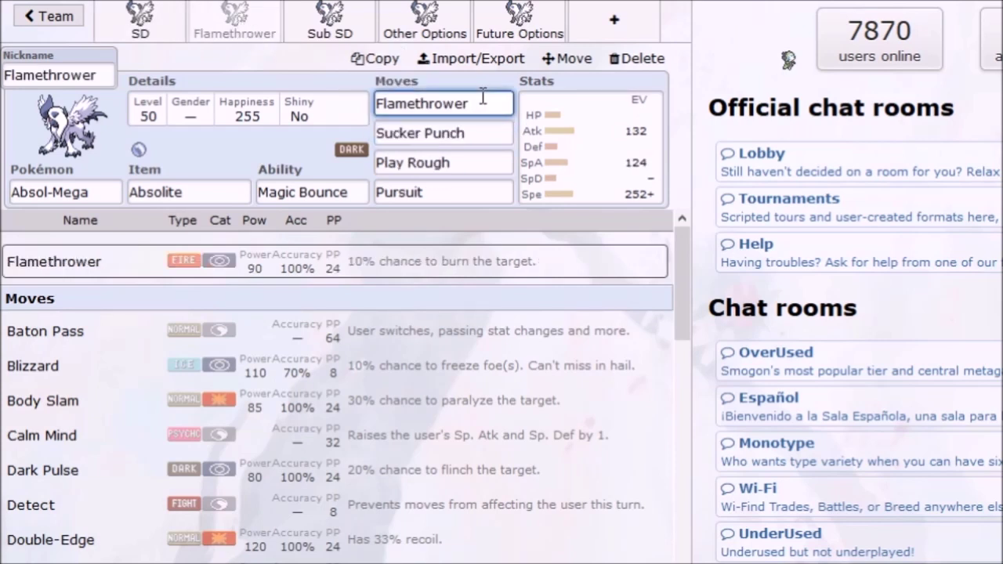
Step: Open the Flamethrower set's EV spread and examine its base stats from Sp. Atk. to Speed
click(549, 131)
drag(179, 420, 94, 480)
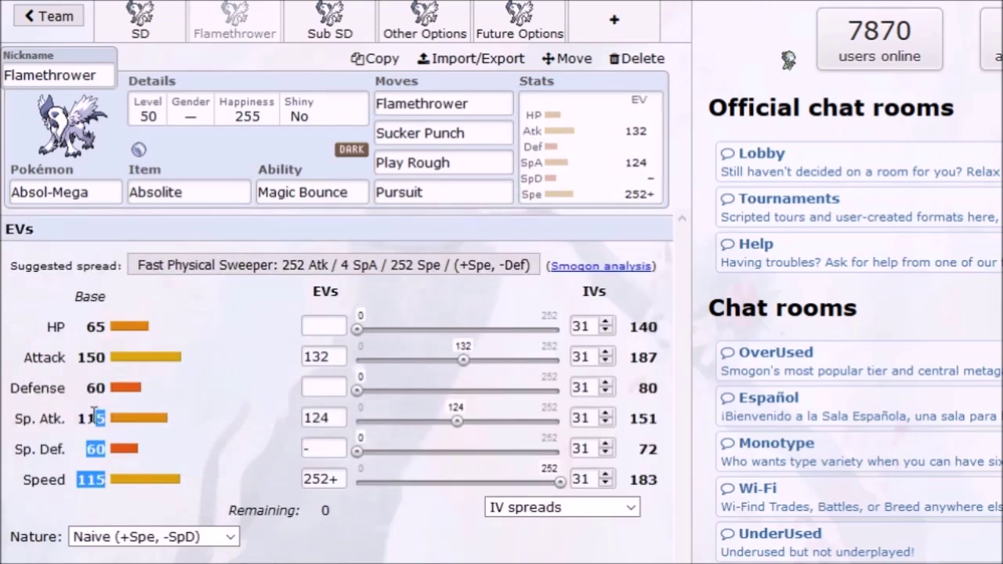
click(208, 432)
Step: View the Sub SD set's spread and examine the SD set's base stats from Attack to Speed
click(329, 22)
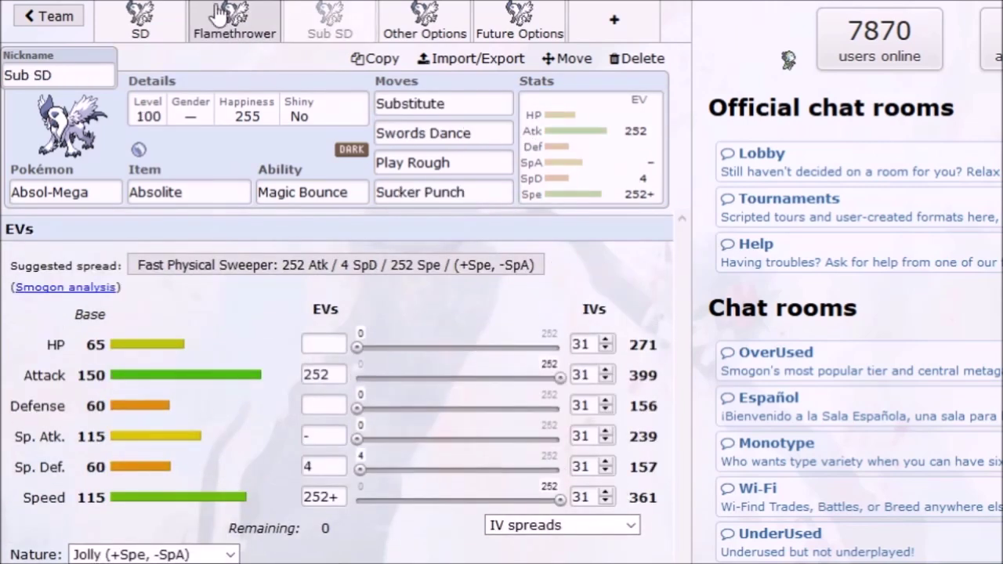
click(139, 25)
drag(186, 497, 83, 378)
click(220, 417)
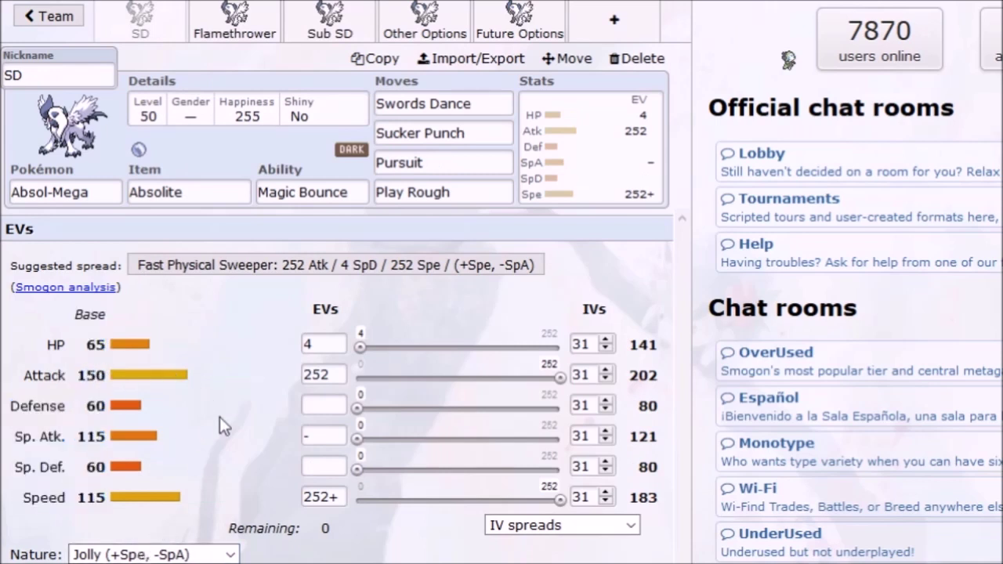
Step: Go through the Flamethrower, Sub SD and SD sets once more to compare their stat spreads, ending on SD
click(227, 35)
click(329, 24)
click(141, 25)
click(227, 30)
click(329, 30)
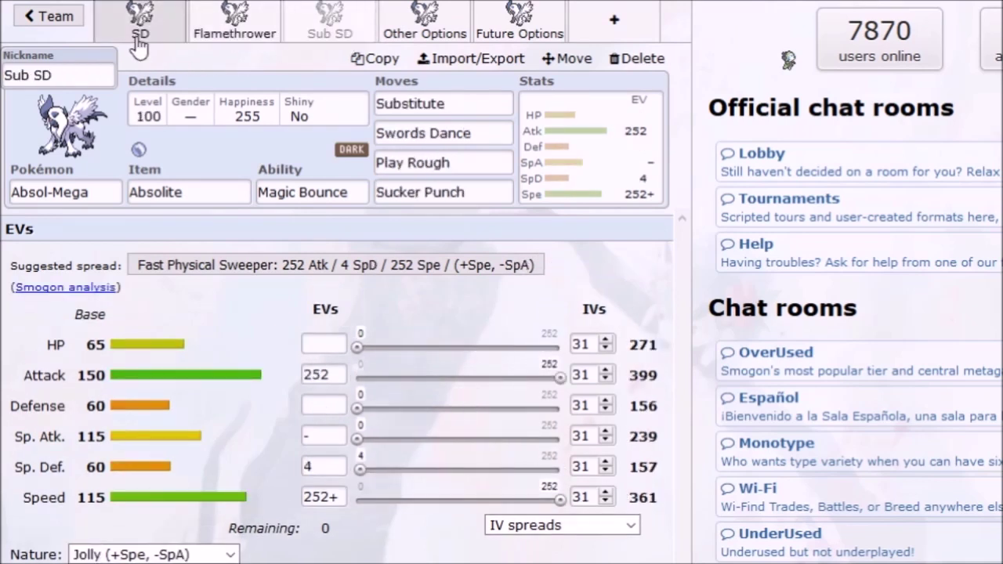
click(143, 31)
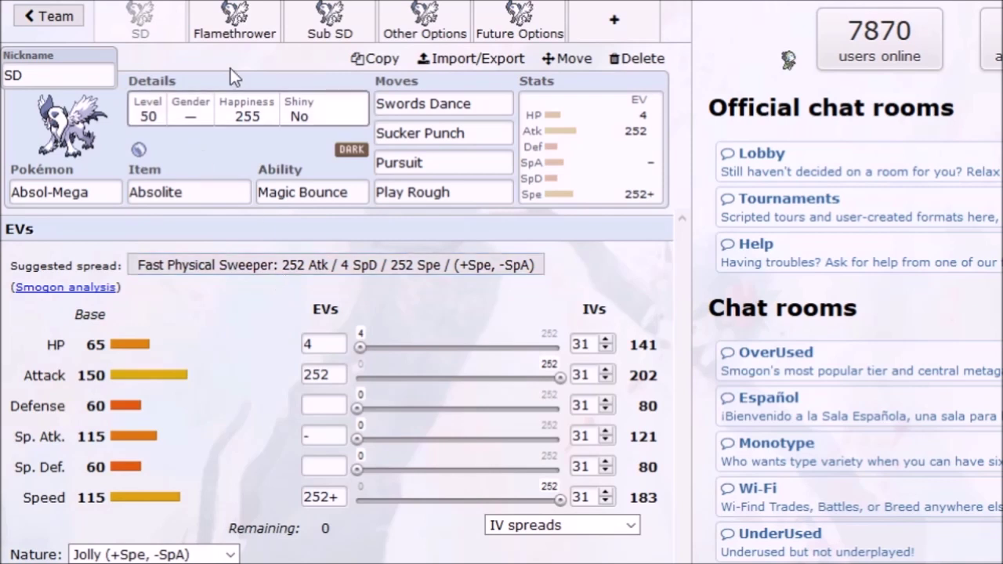
click(235, 27)
click(309, 25)
click(179, 35)
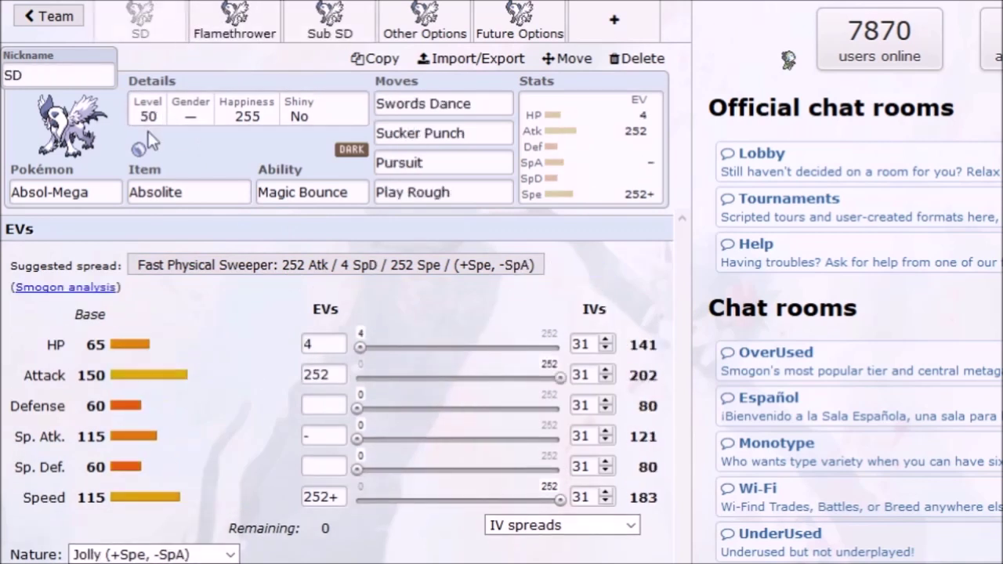